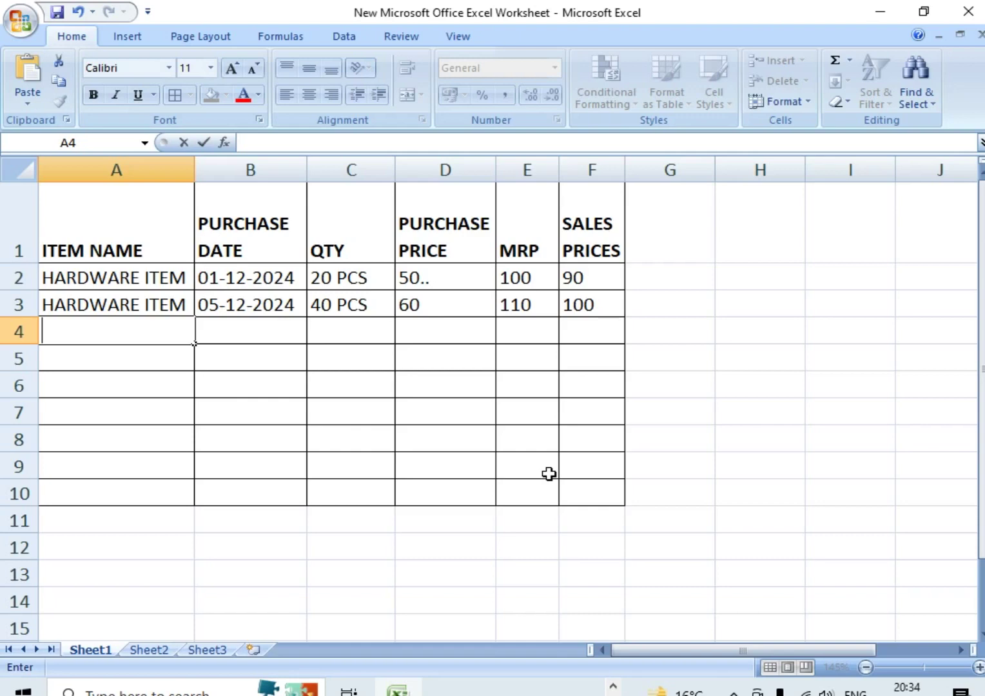
Step: Review the first HARDWARE ITEM purchase in row 2, covering its date, quantity, purchase price, MRP and sales price
{"action": "left_click", "coordinate": [169, 282]}
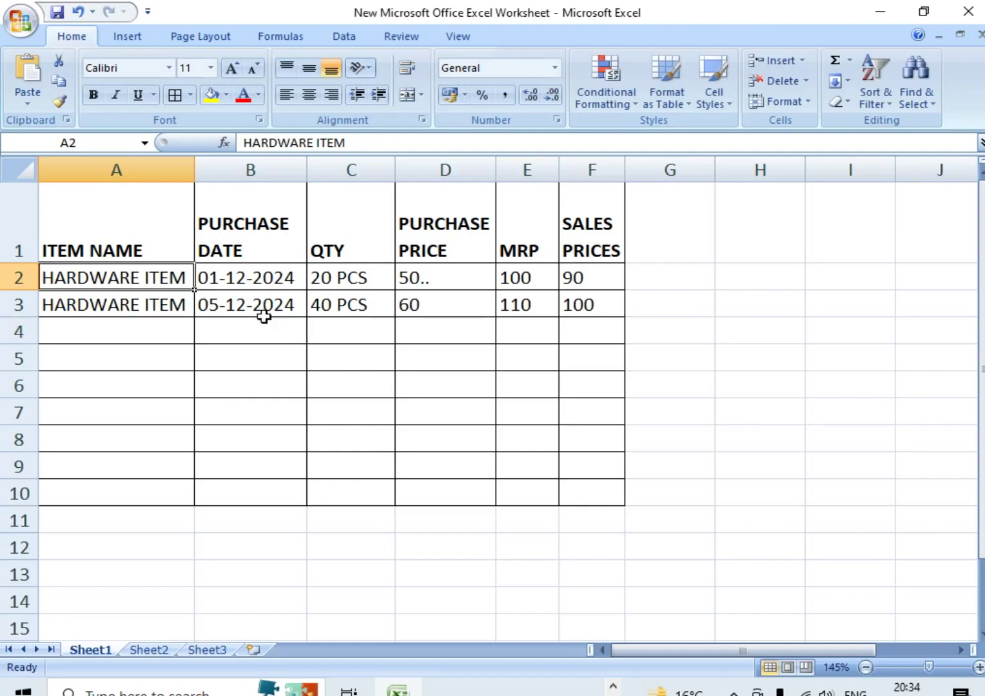
{"action": "left_click", "coordinate": [259, 293]}
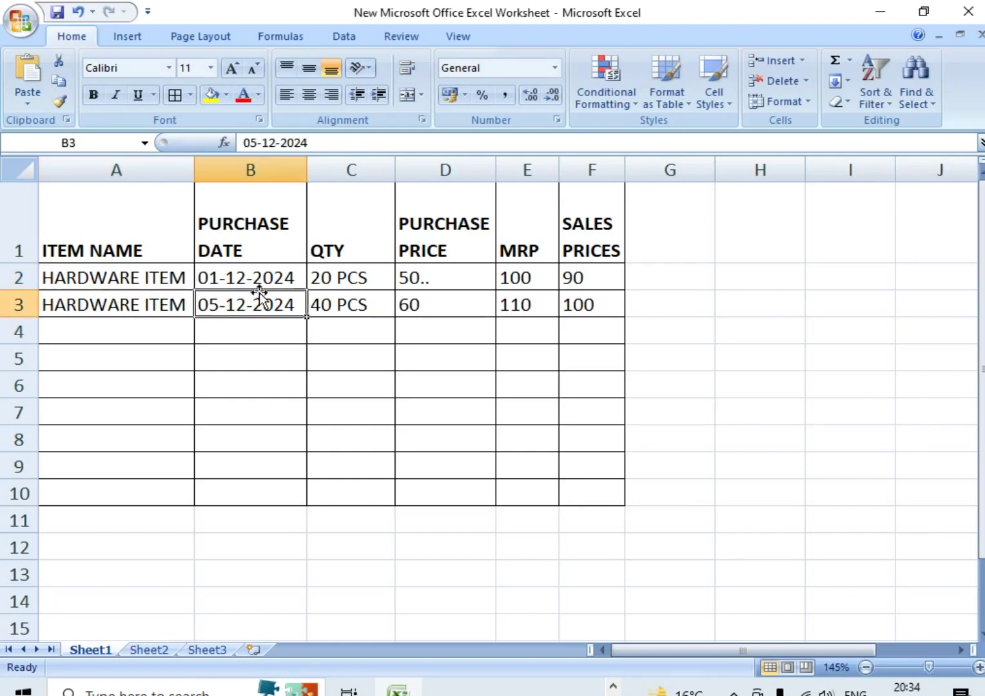
{"action": "left_click", "coordinate": [282, 268]}
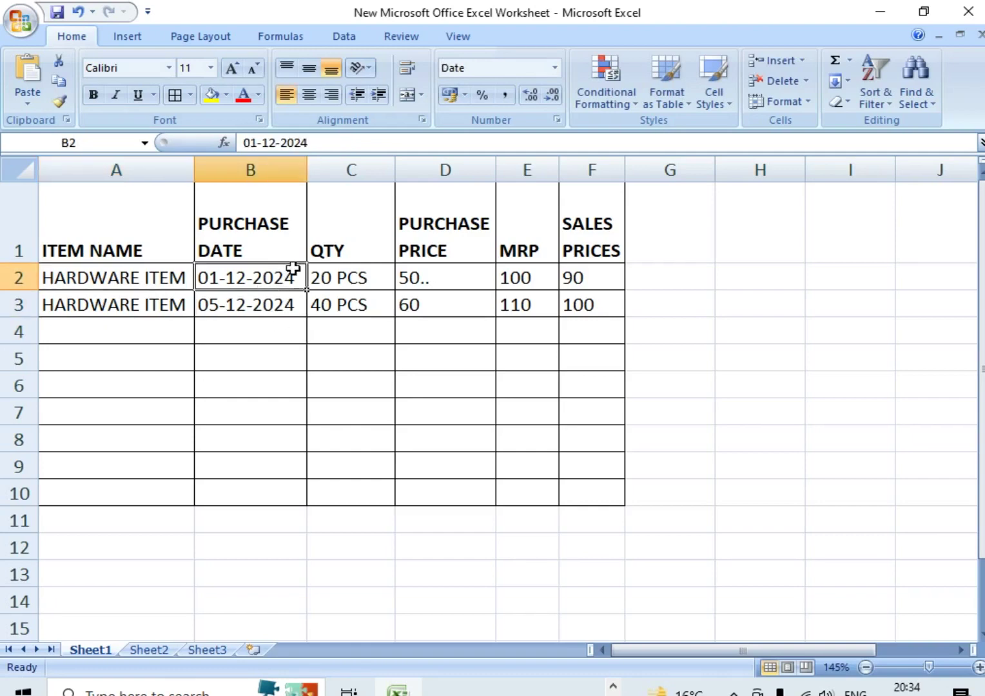
{"action": "left_click", "coordinate": [366, 293]}
{"action": "left_click", "coordinate": [415, 281]}
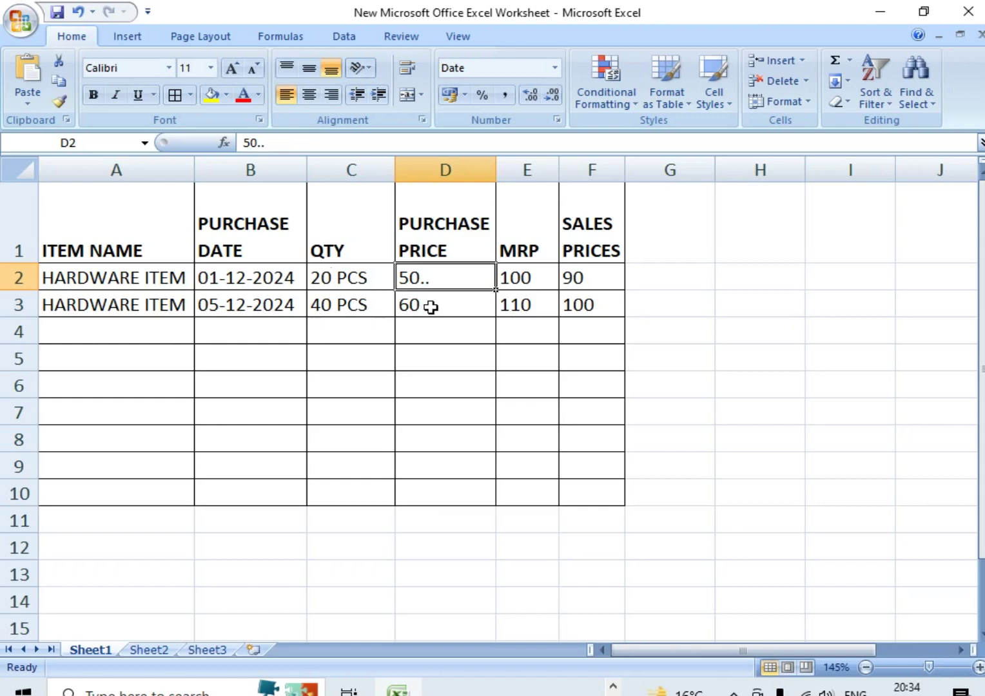
{"action": "left_click", "coordinate": [508, 282]}
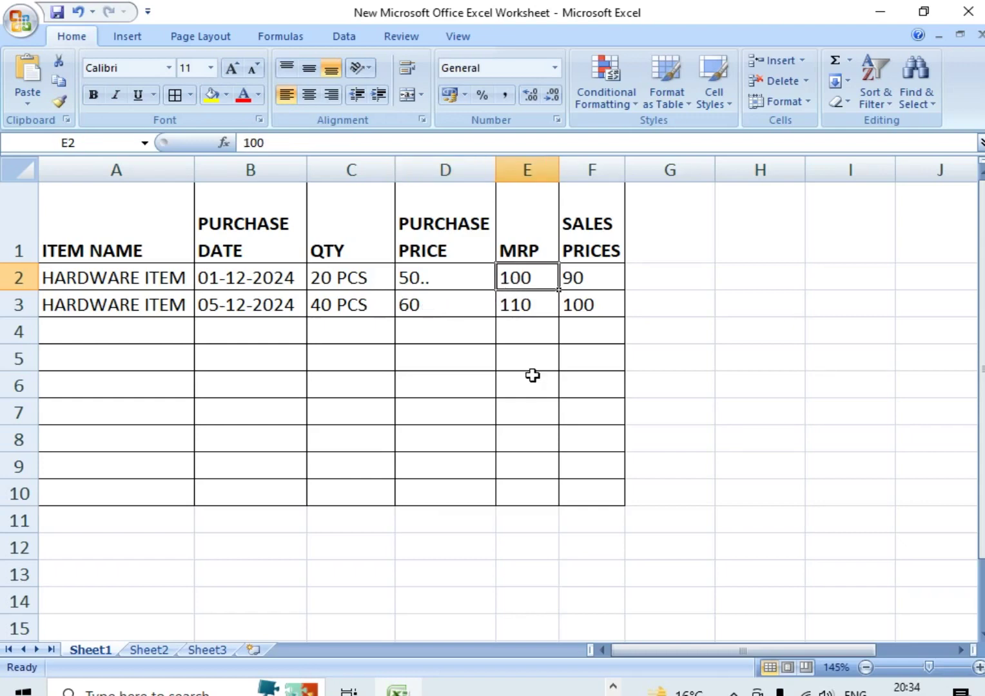
{"action": "left_click", "coordinate": [589, 280]}
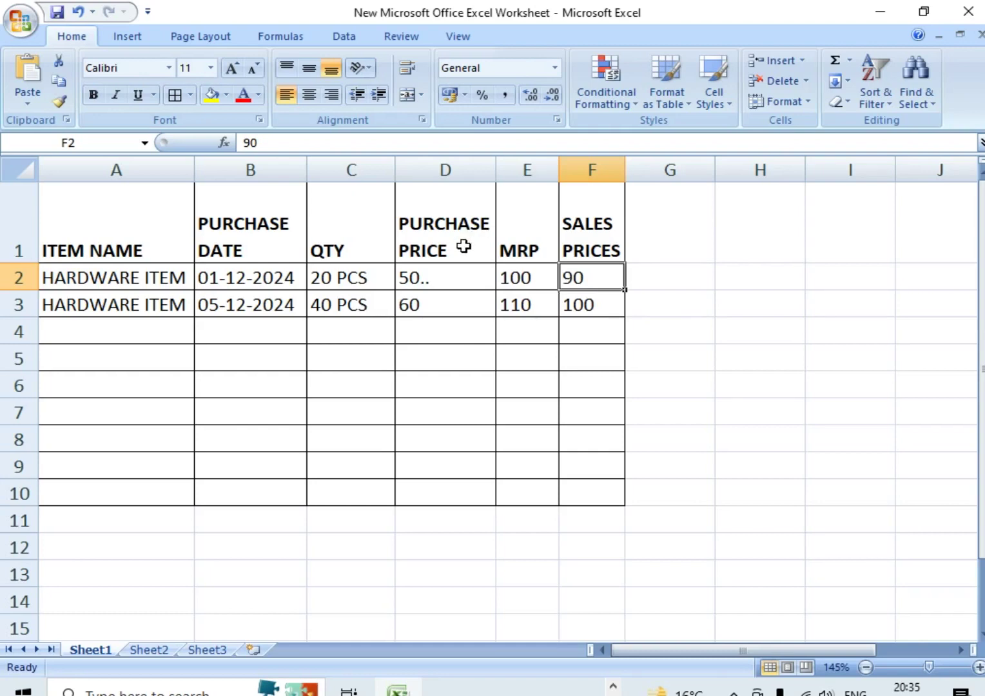
{"action": "left_click", "coordinate": [464, 277]}
{"action": "left_click", "coordinate": [527, 278]}
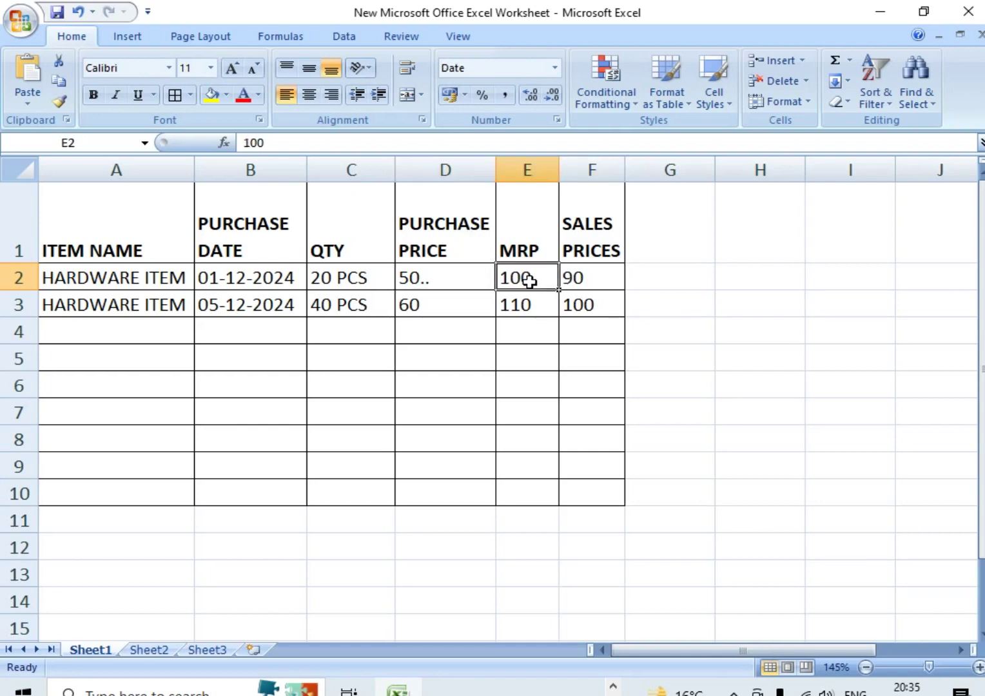
{"action": "left_click", "coordinate": [590, 282]}
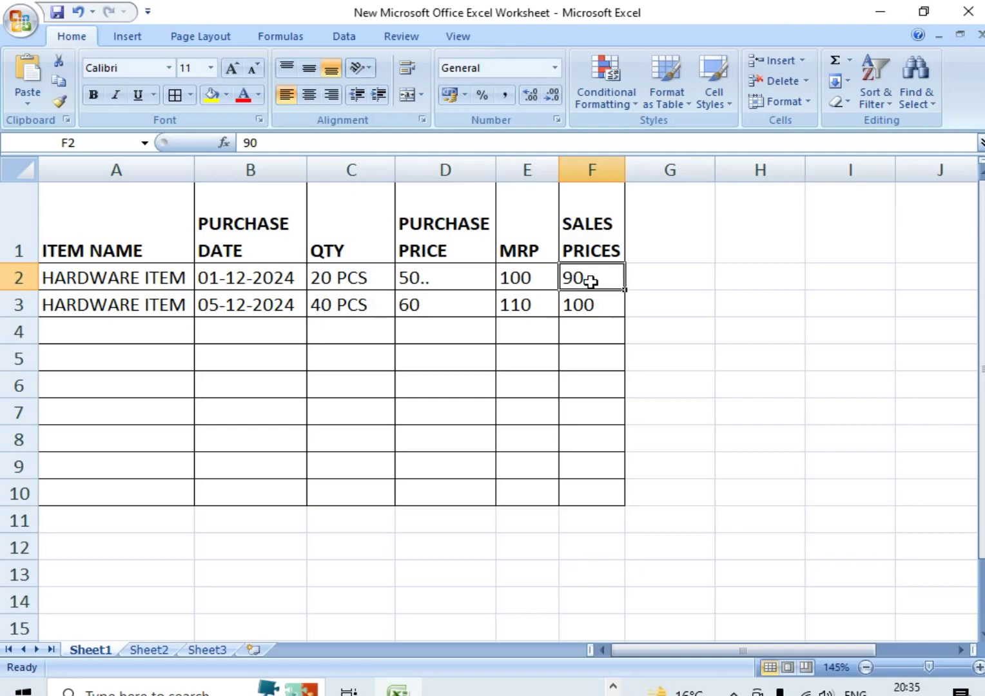
{"action": "left_click", "coordinate": [350, 278]}
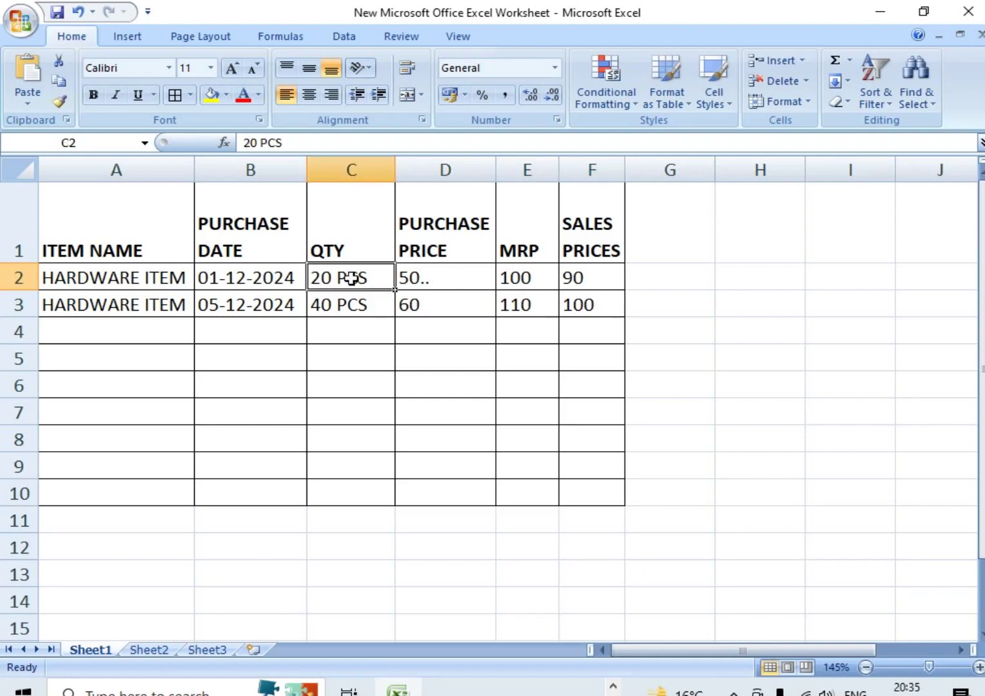
{"action": "left_click", "coordinate": [526, 278]}
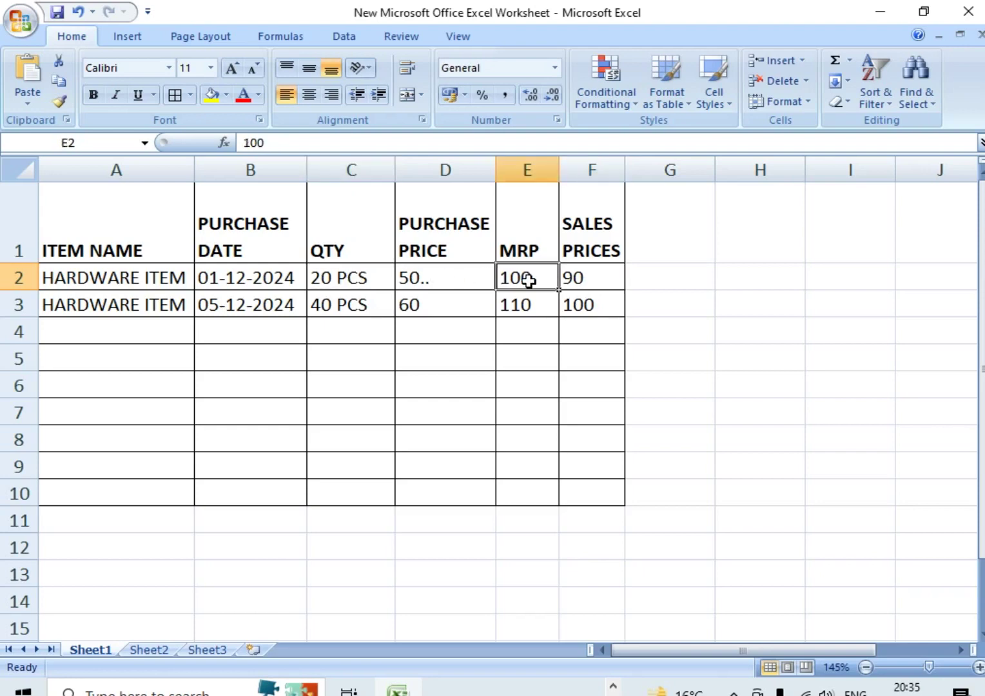
{"action": "left_click", "coordinate": [580, 279]}
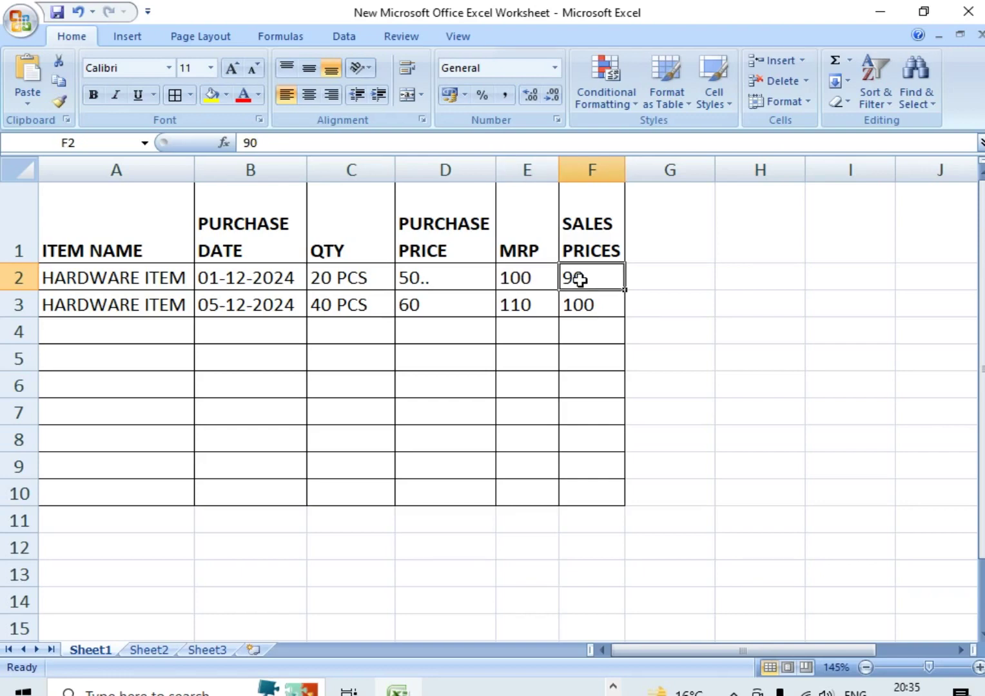
{"action": "left_click", "coordinate": [657, 286]}
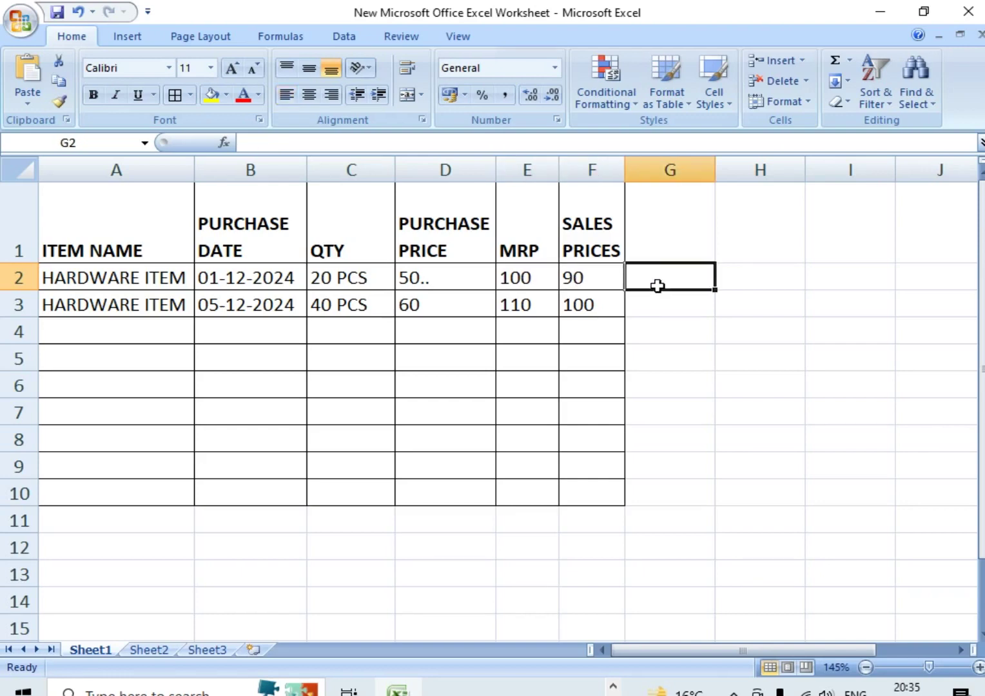
{"action": "type", "text": "+"}
{"action": "key", "text": "Escape"}
{"action": "key", "text": "Down"}
{"action": "key", "text": "Down"}
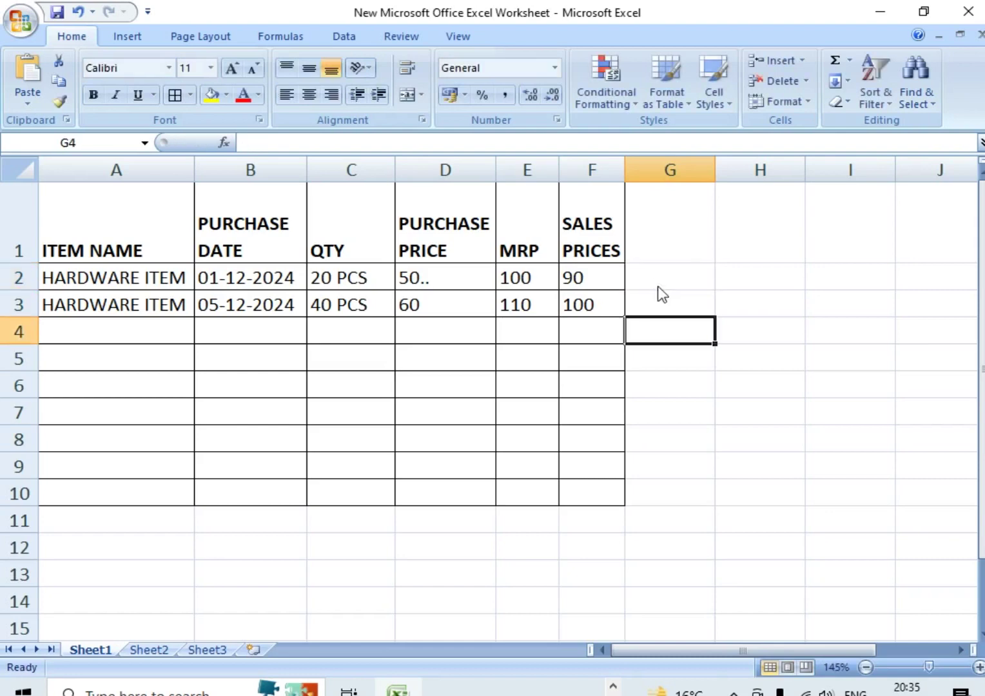
Step: Examine the purchase date and quantity of the second HARDWARE ITEM entry in row 3 against the first entry
{"action": "key", "text": "Left"}
{"action": "key", "text": "Left"}
{"action": "key", "text": "Left"}
{"action": "key", "text": "Left"}
{"action": "key", "text": "Left"}
{"action": "key", "text": "Left"}
{"action": "key", "text": "Up"}
{"action": "key", "text": "Right"}
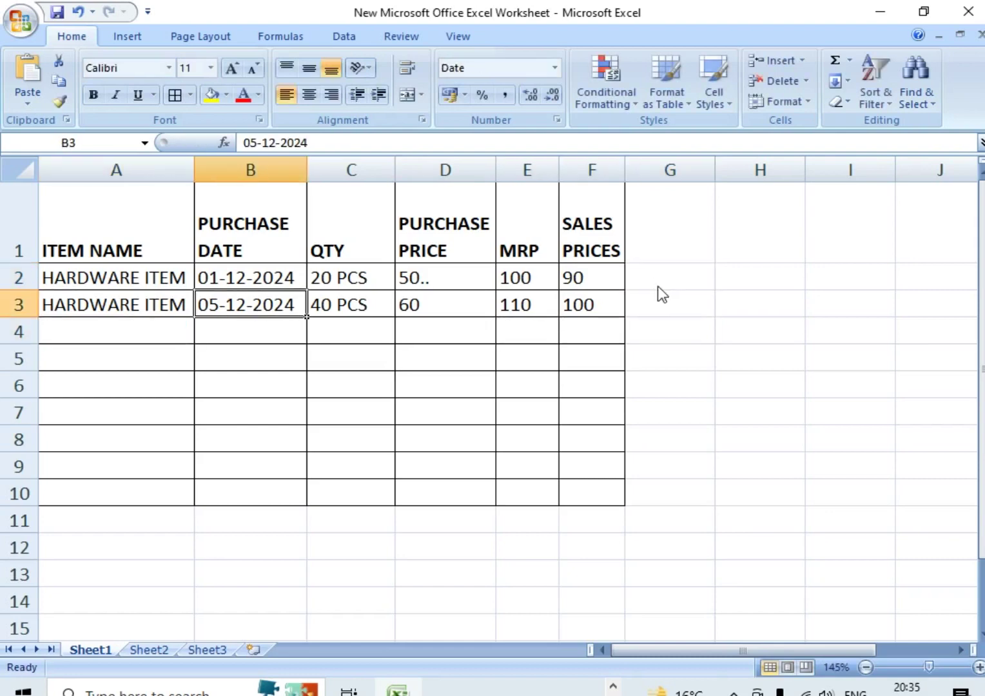
{"action": "key", "text": "Right"}
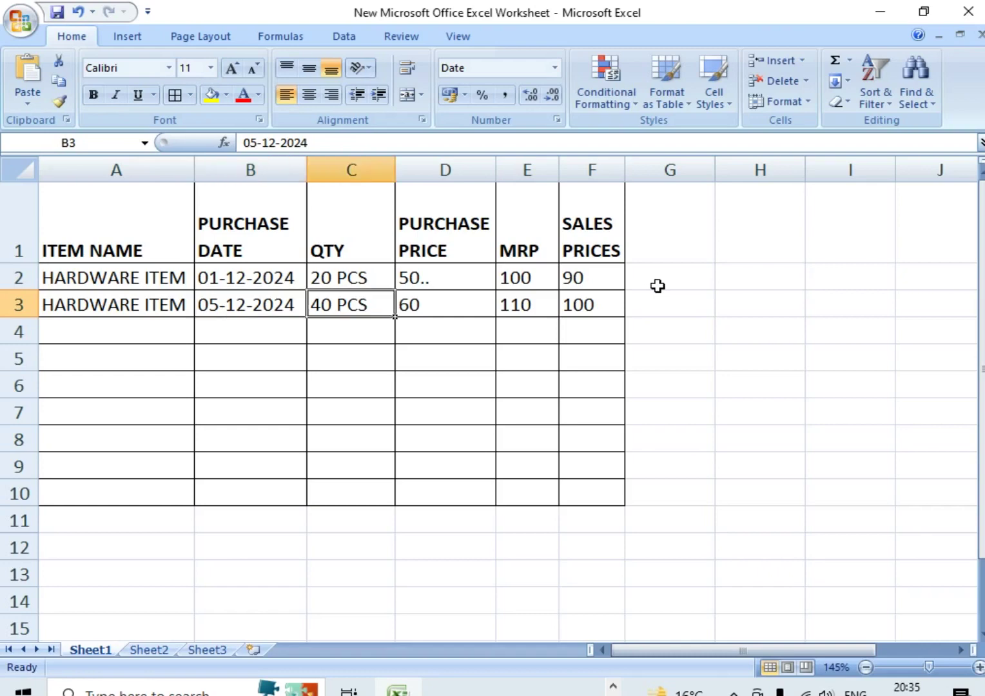
{"action": "key", "text": "Left"}
{"action": "key", "text": "Up"}
{"action": "key", "text": "Left"}
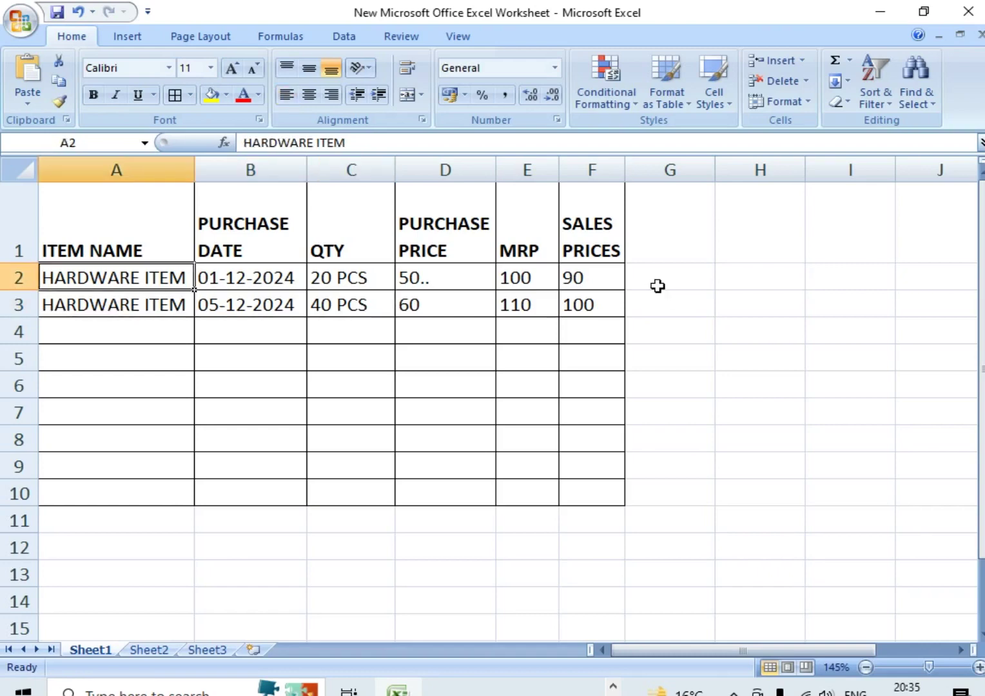
{"action": "key", "text": "Down"}
{"action": "key", "text": "Right"}
{"action": "key", "text": "Right"}
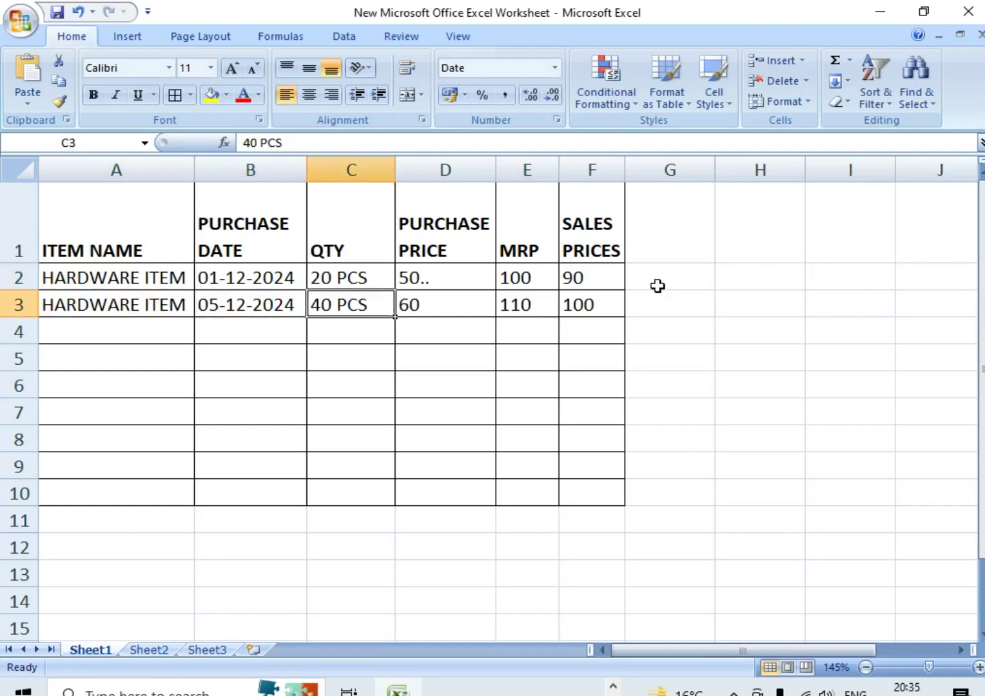
{"action": "key", "text": "Left"}
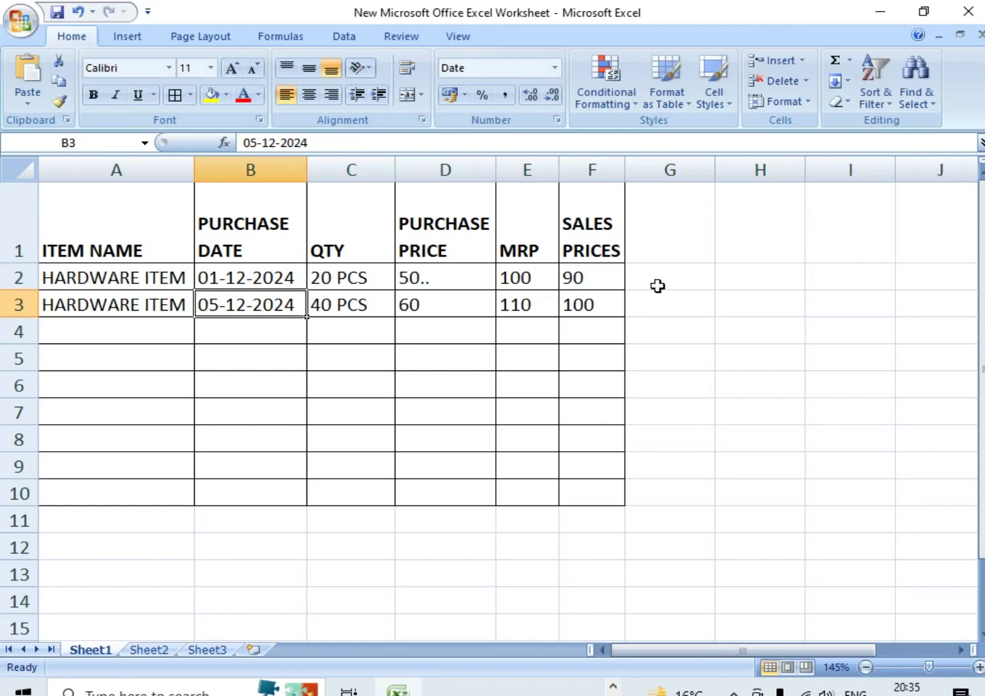
{"action": "key", "text": "Right"}
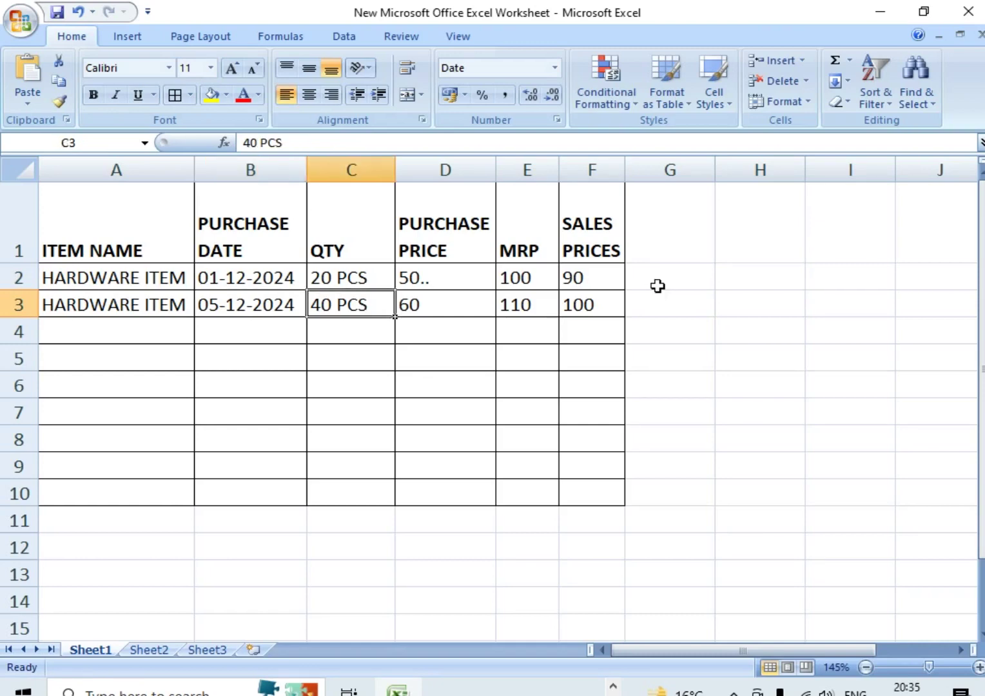
Step: Compare the purchase prices of the two HARDWARE ITEM entries and check the second entry's MRP and sales price
{"action": "key", "text": "Right"}
{"action": "key", "text": "Up"}
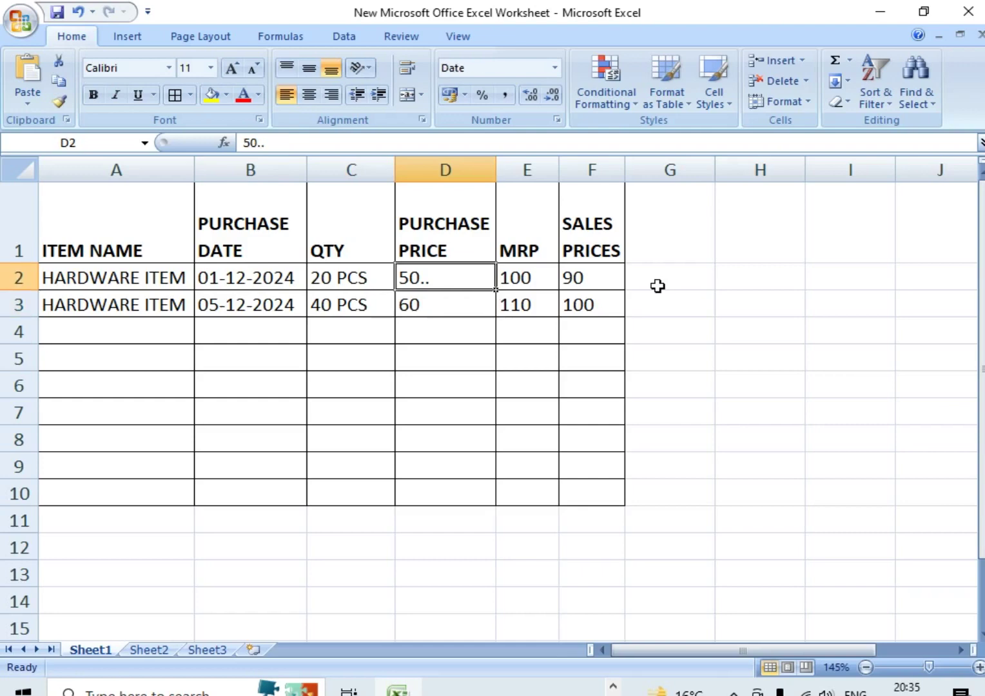
{"action": "key", "text": "Down"}
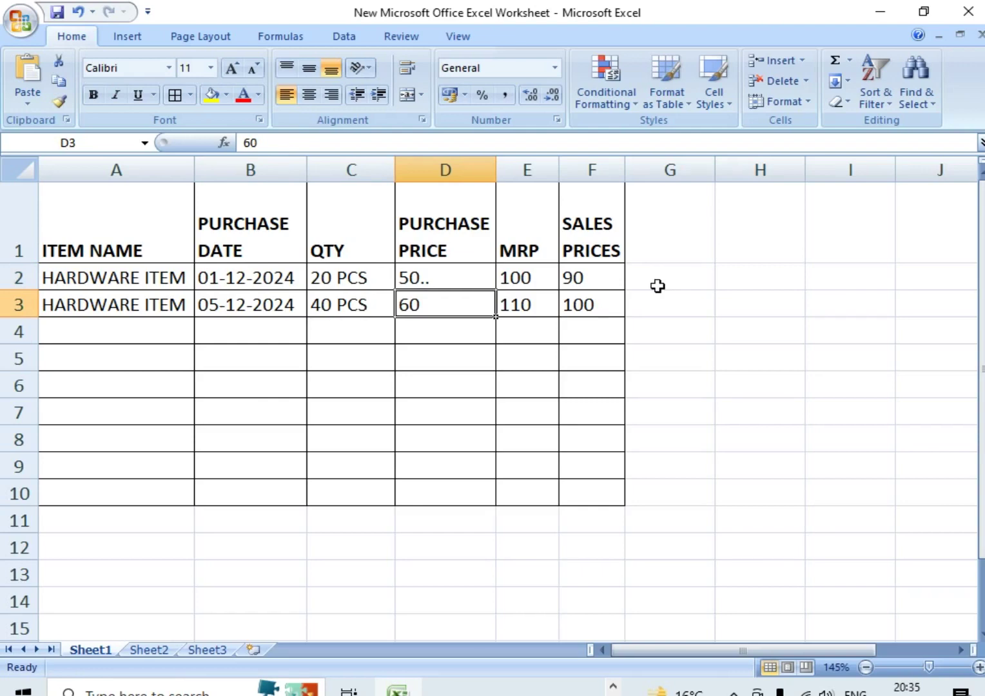
{"action": "key", "text": "Up"}
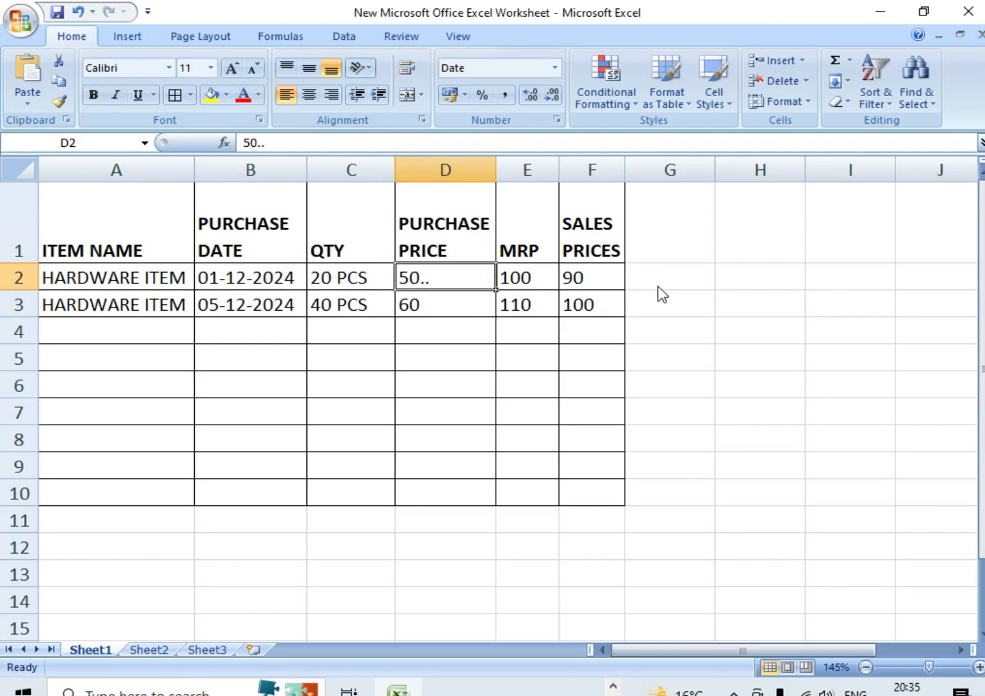
{"action": "key", "text": "Down"}
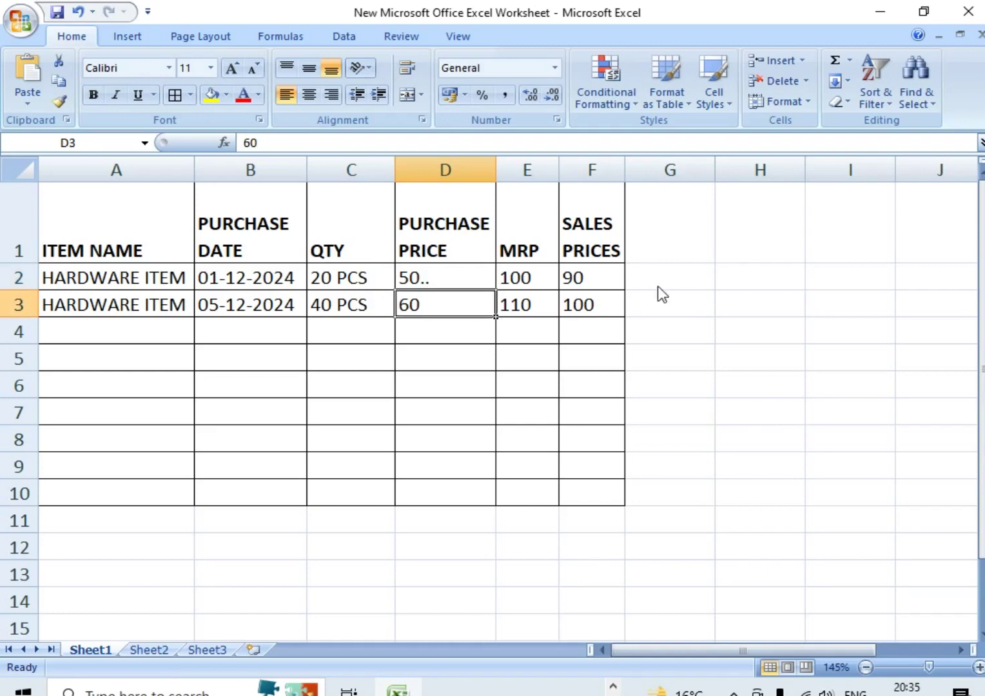
{"action": "key", "text": "Right"}
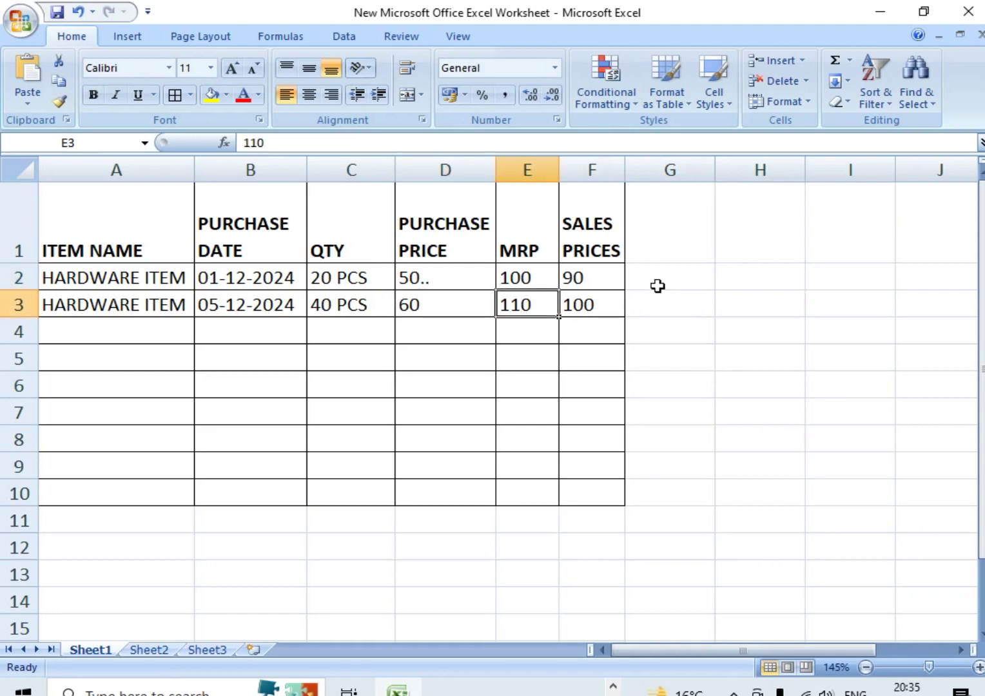
{"action": "key", "text": "Left"}
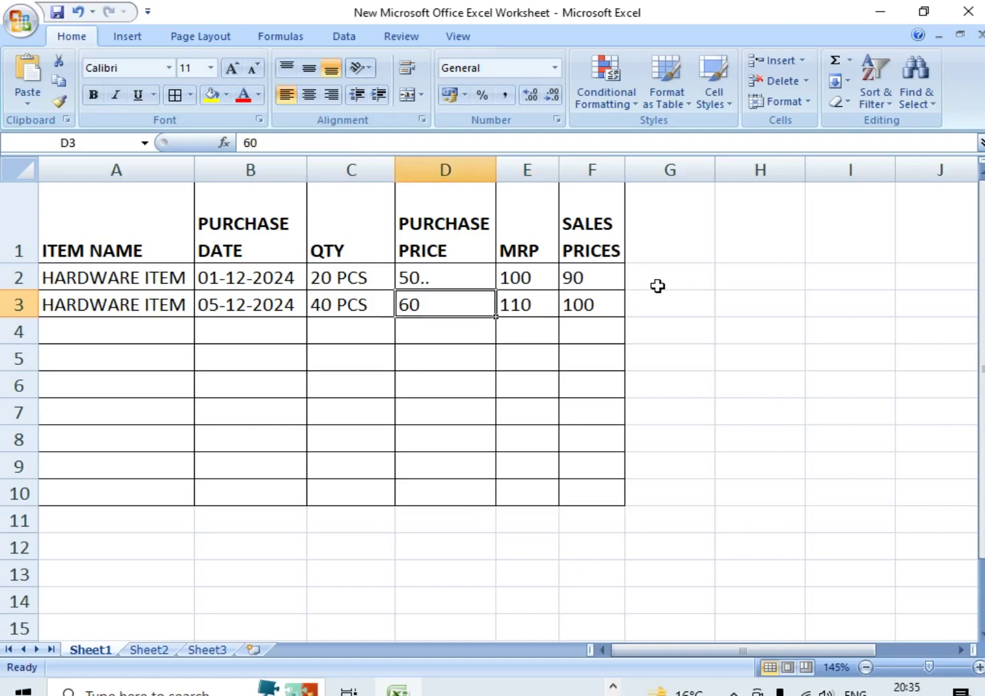
{"action": "key", "text": "Right"}
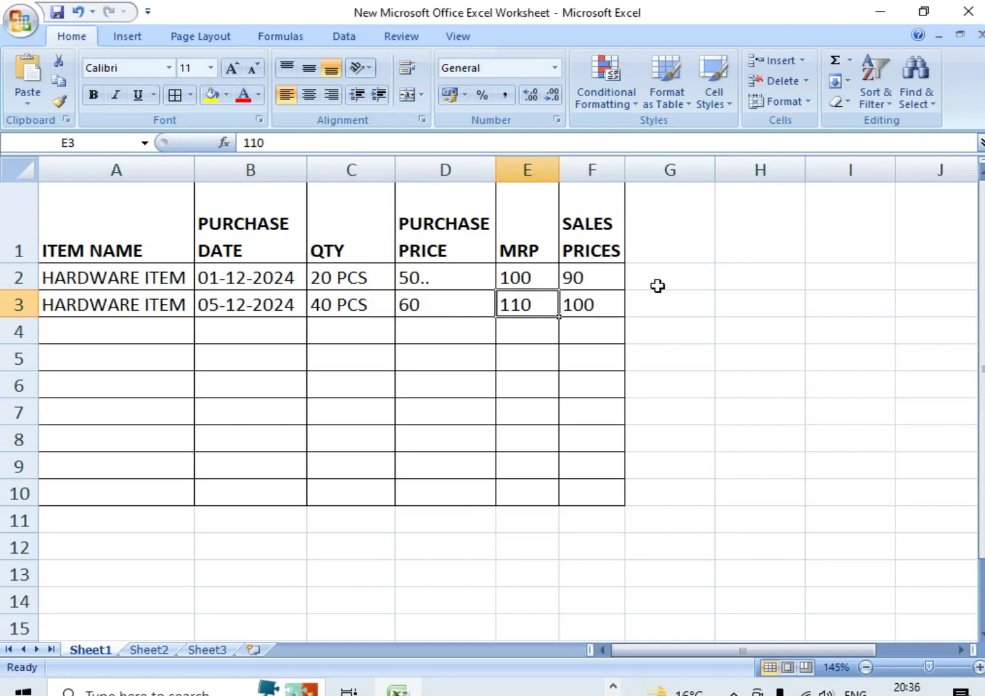
{"action": "key", "text": "Right"}
{"action": "key", "text": "Left"}
{"action": "key", "text": "Left"}
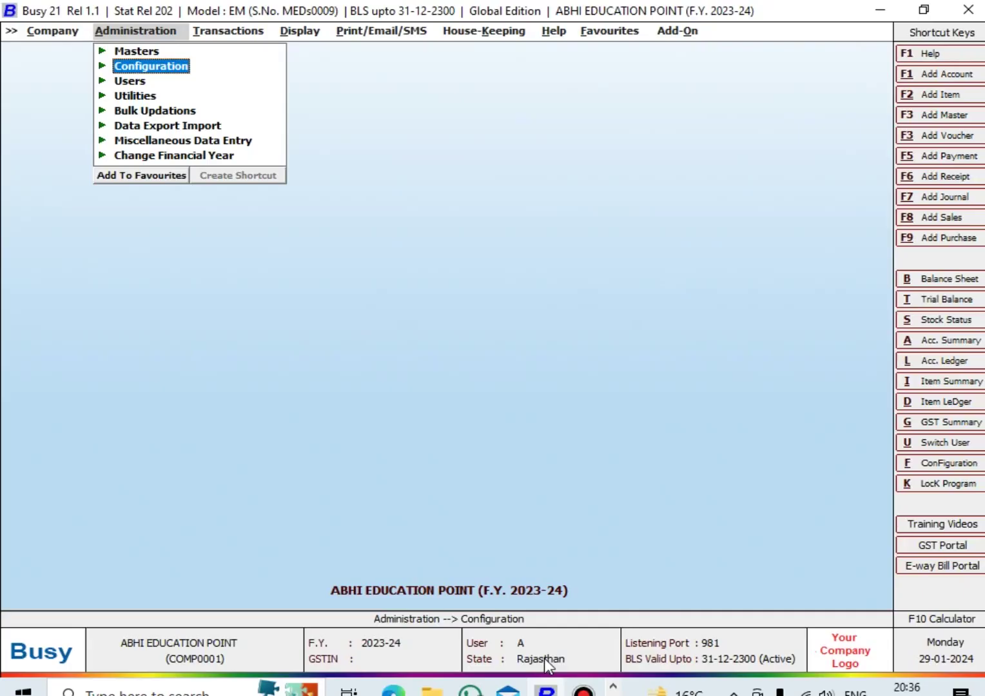
Step: Open the Inventory settings in the Features / Options configuration of Busy
{"action": "key", "text": "Return"}
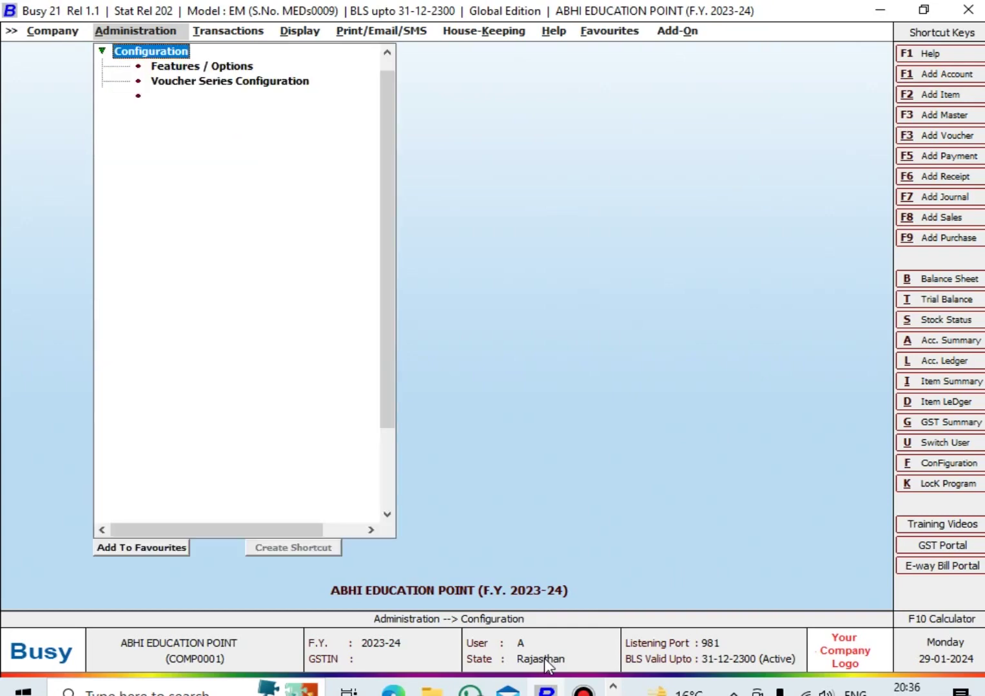
{"action": "key", "text": "Return"}
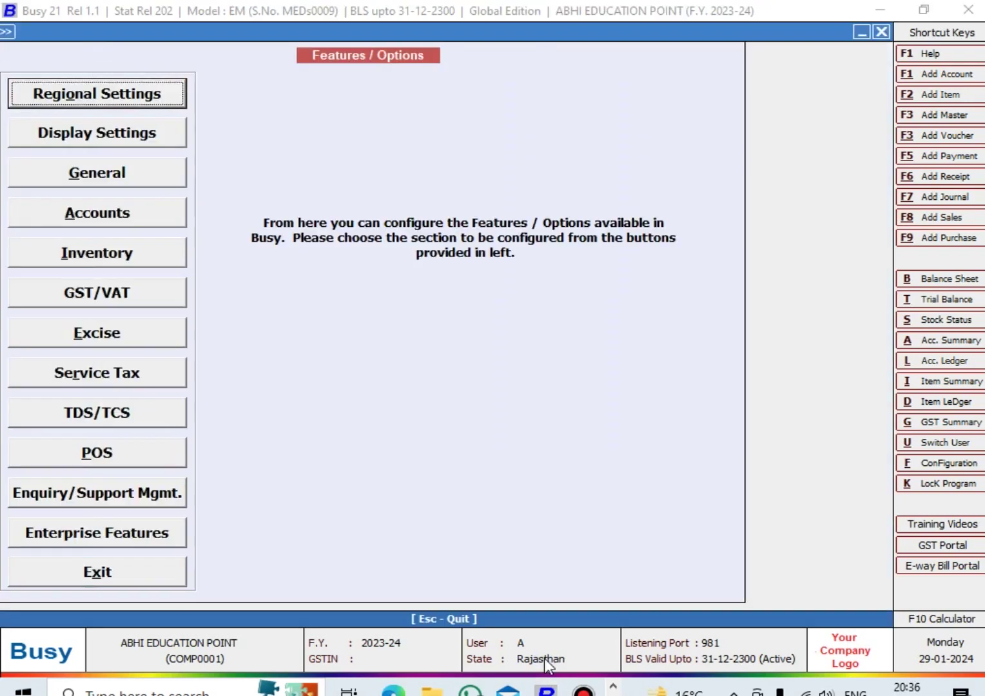
{"action": "key", "text": "Down"}
{"action": "key", "text": "Down"}
{"action": "key", "text": "Down"}
{"action": "key", "text": "Down"}
{"action": "key", "text": "Return"}
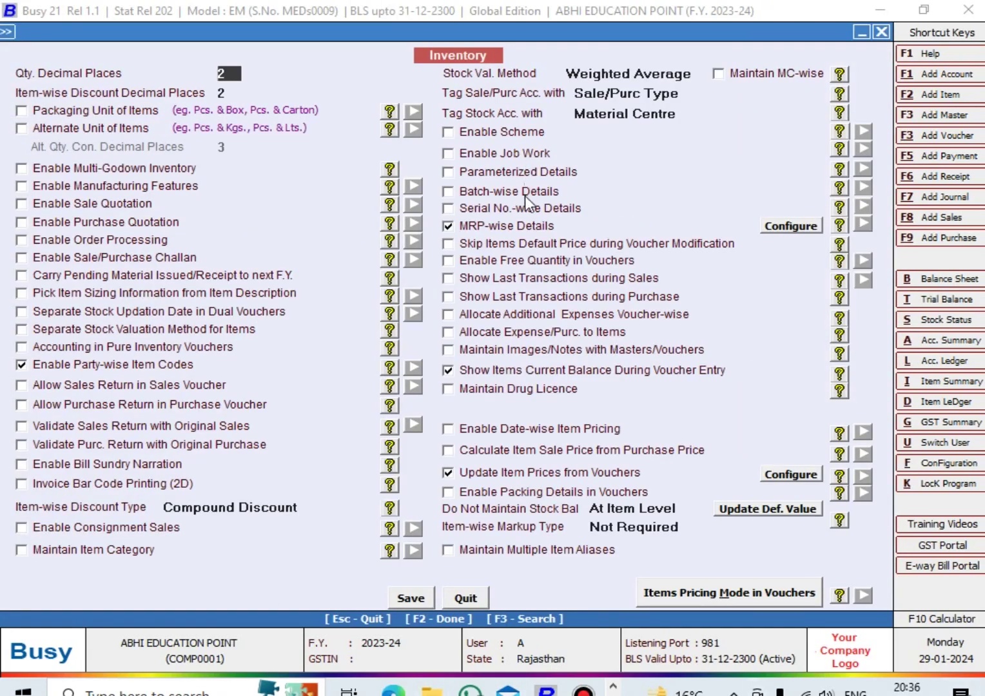
Step: Enable MRP-wise Details with Maintain Sales Price along with MRP, and save the inventory settings
{"action": "left_click", "coordinate": [480, 230]}
{"action": "left_click", "coordinate": [511, 225]}
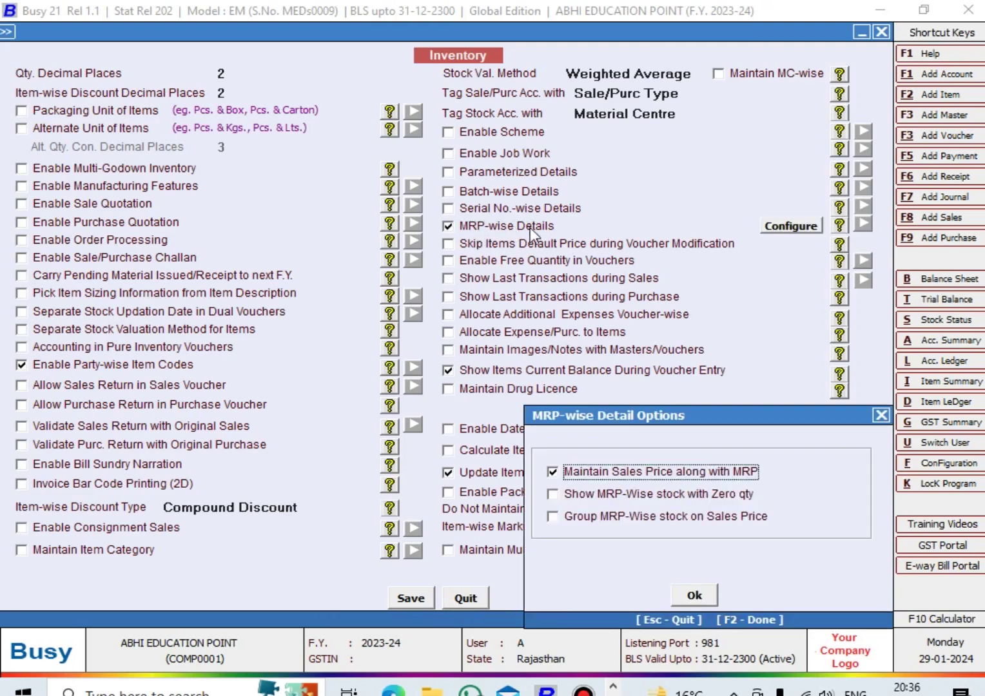
{"action": "left_click", "coordinate": [880, 414]}
{"action": "left_click", "coordinate": [792, 227]}
{"action": "left_click", "coordinate": [695, 595]}
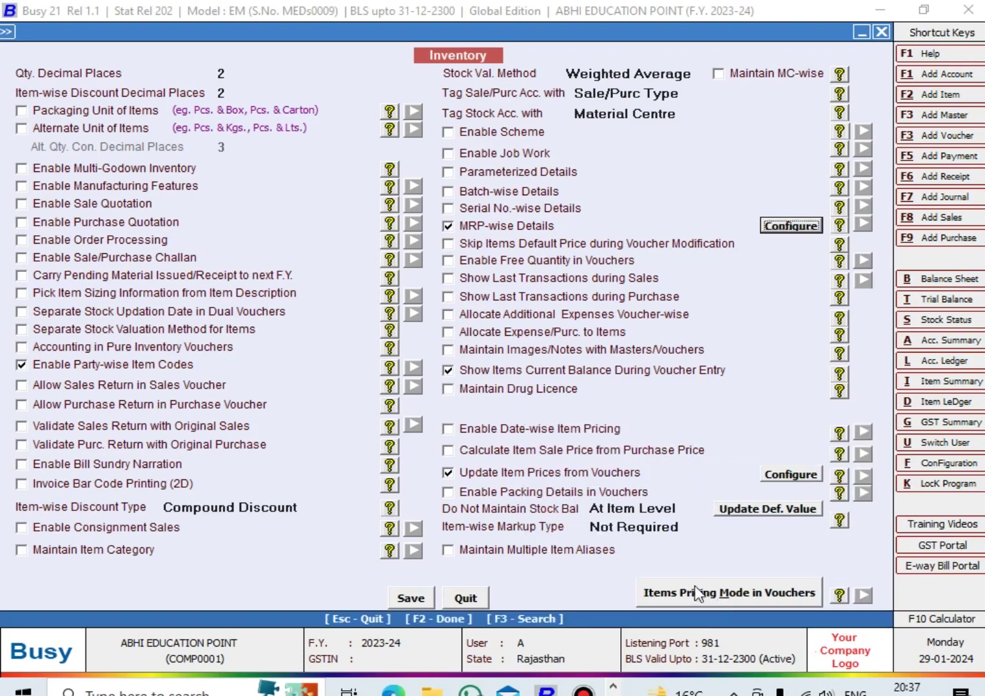
{"action": "left_click", "coordinate": [422, 598]}
{"action": "key", "text": "Escape"}
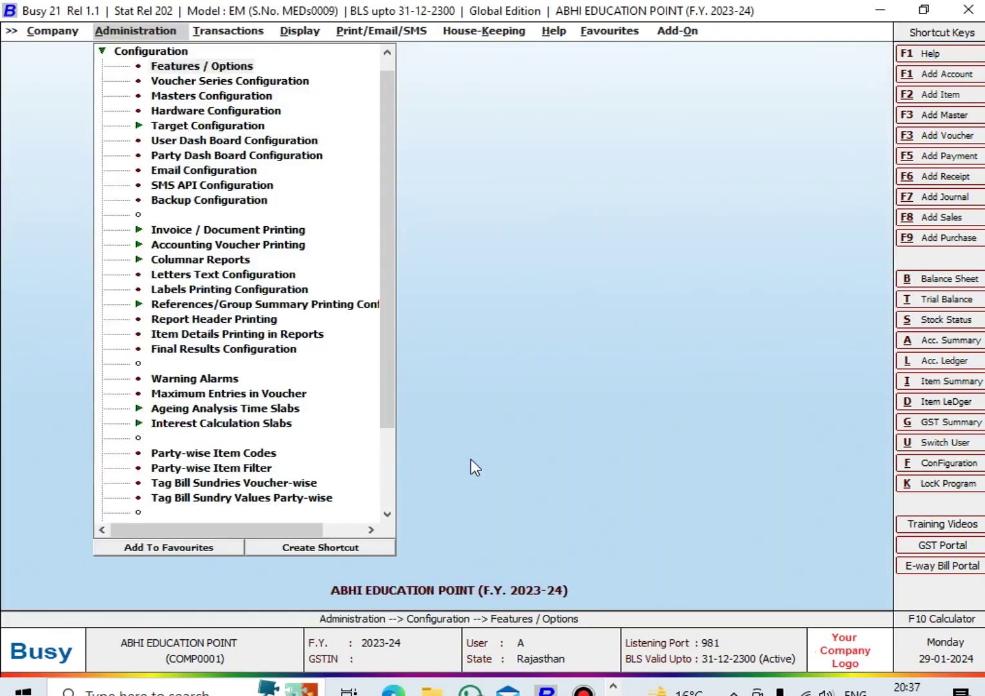
Step: Leave the configuration and open a new purchase voucher
{"action": "key", "text": "Escape"}
{"action": "key", "text": "Right"}
{"action": "key", "text": "Down"}
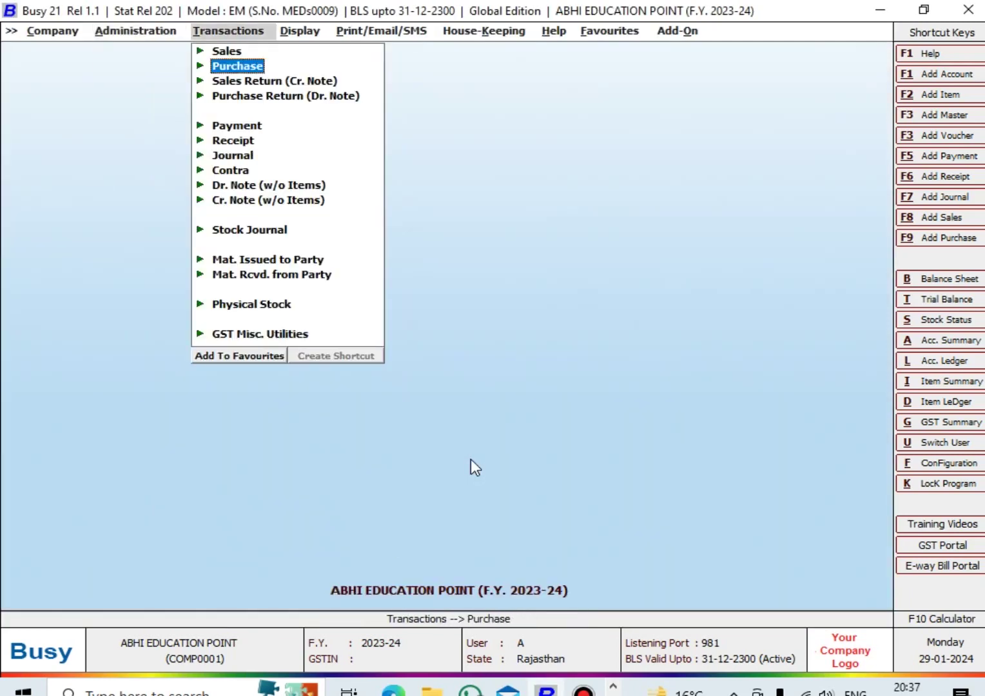
{"action": "key", "text": "Return"}
{"action": "key", "text": "Return"}
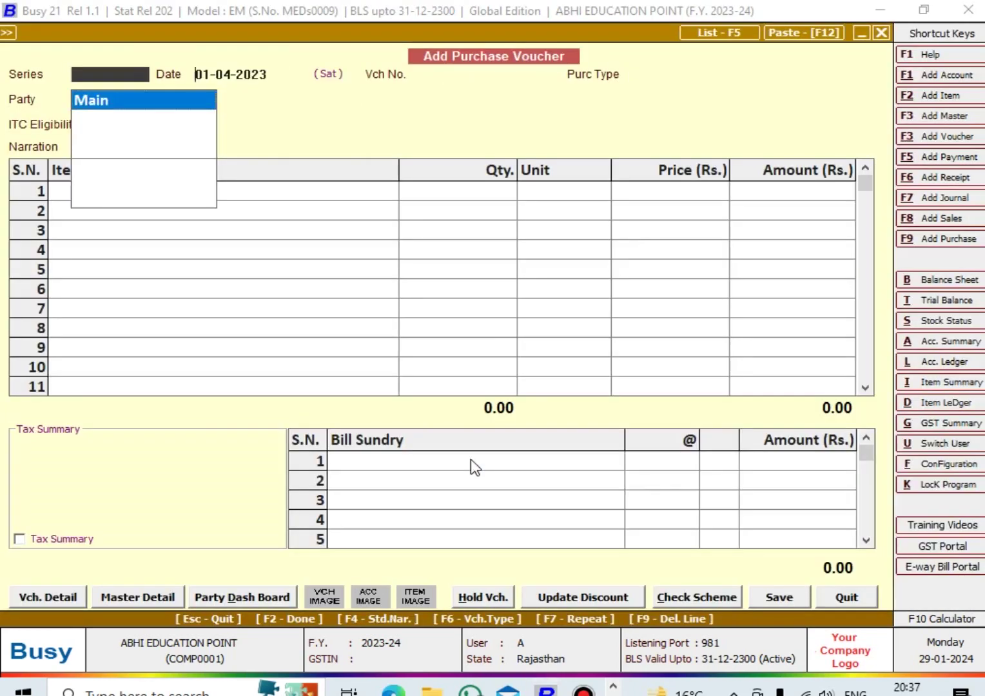
Step: Keep the Main series, date the purchase voucher 01-12-2023 and enter A00298 as its voucher number
{"action": "key", "text": "Return"}
{"action": "type", "text": "1-12"}
{"action": "key", "text": "Return"}
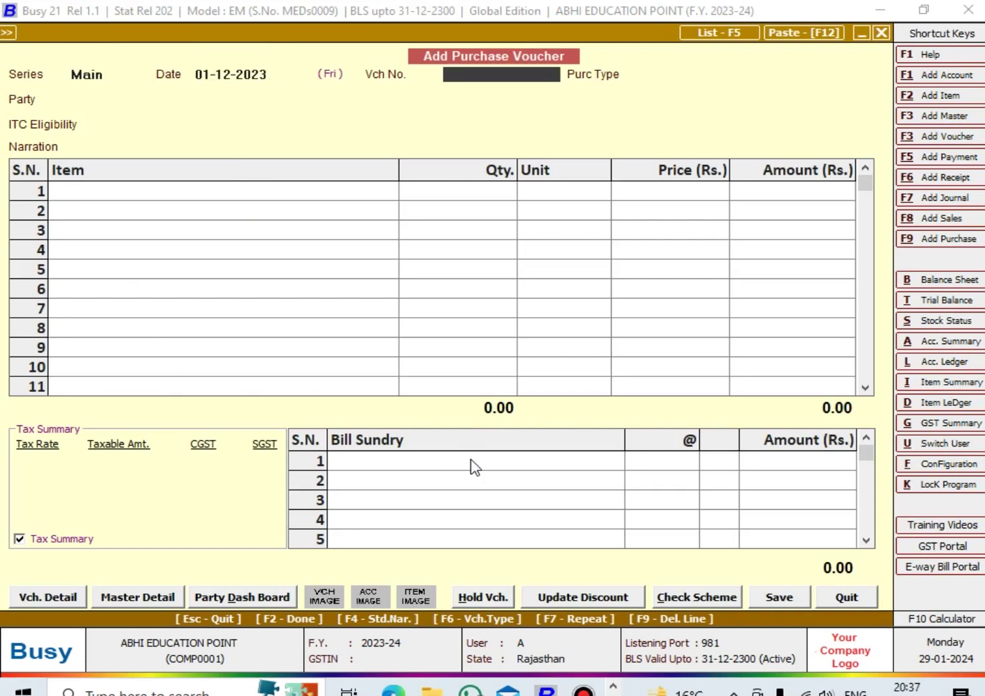
{"action": "type", "text": "A00298"}
{"action": "key", "text": "Return"}
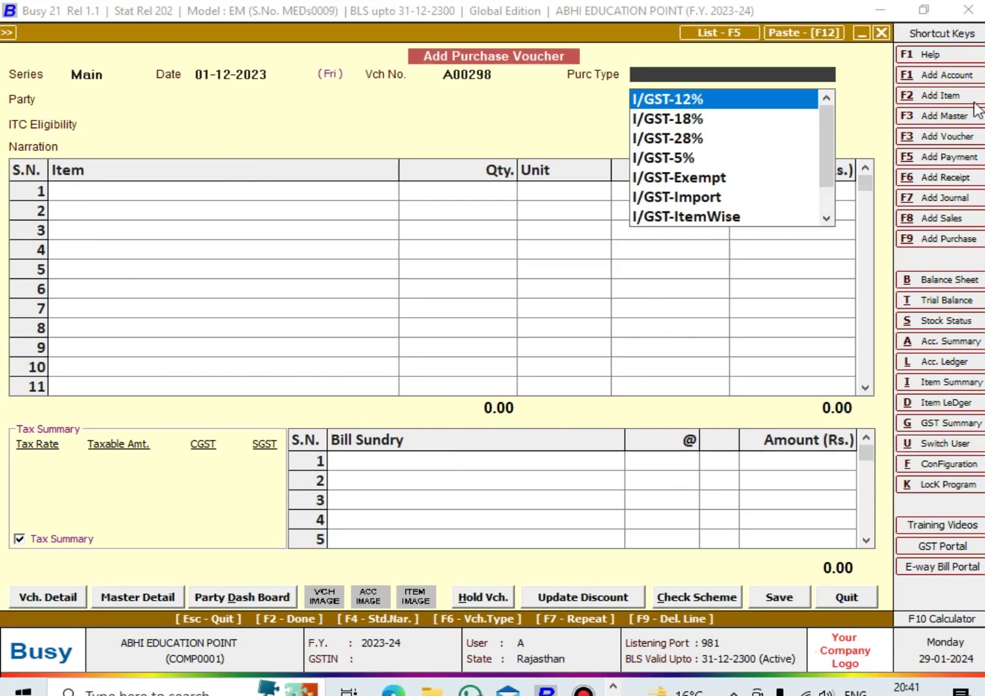
Step: Choose L/GST-MultiRate as the purchase type
{"action": "type", "text": "l"}
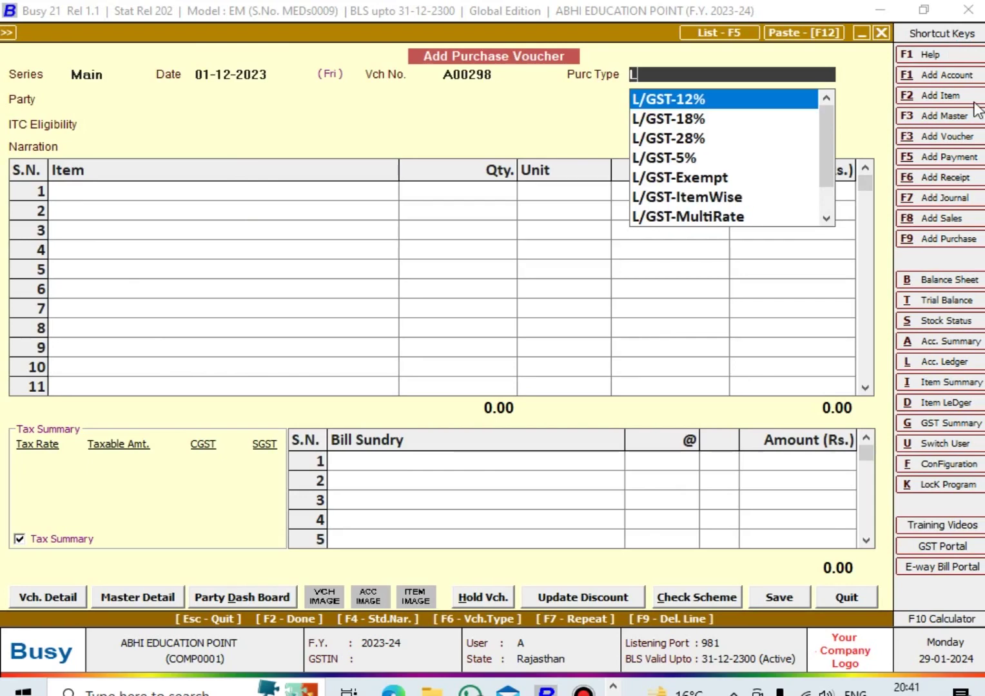
{"action": "key", "text": "Down"}
{"action": "key", "text": "Down"}
{"action": "key", "text": "Down"}
{"action": "key", "text": "Down"}
{"action": "key", "text": "Down"}
{"action": "key", "text": "Down"}
{"action": "key", "text": "Return"}
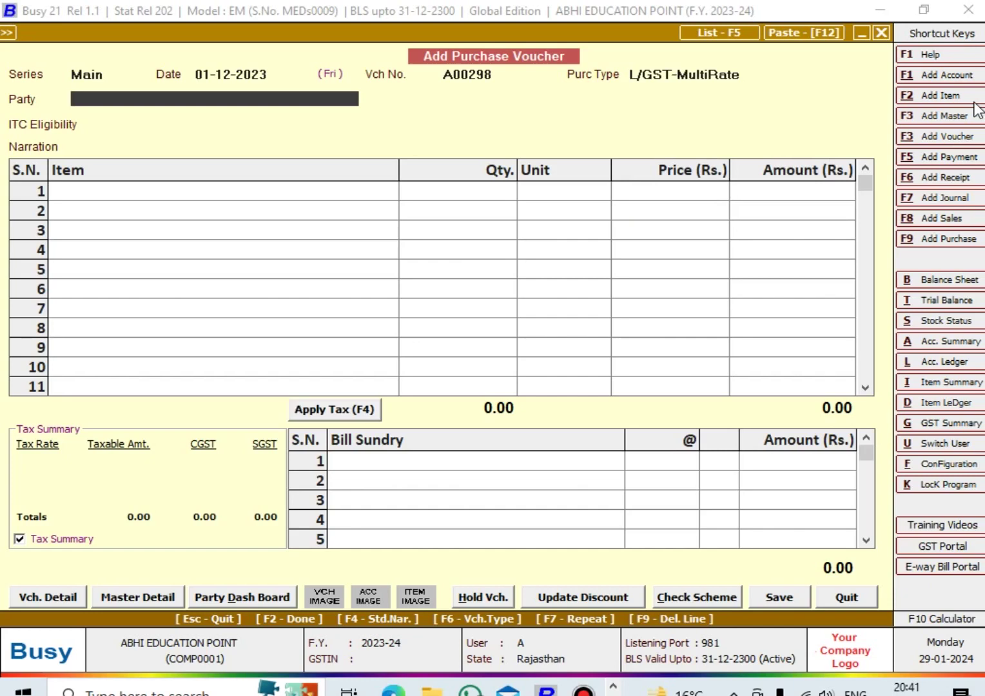
Step: Set RAMAN HARDWARE as the party, keep ITC eligibility as Input Goods/Services and leave the narration blank
{"action": "type", "text": "RAM"}
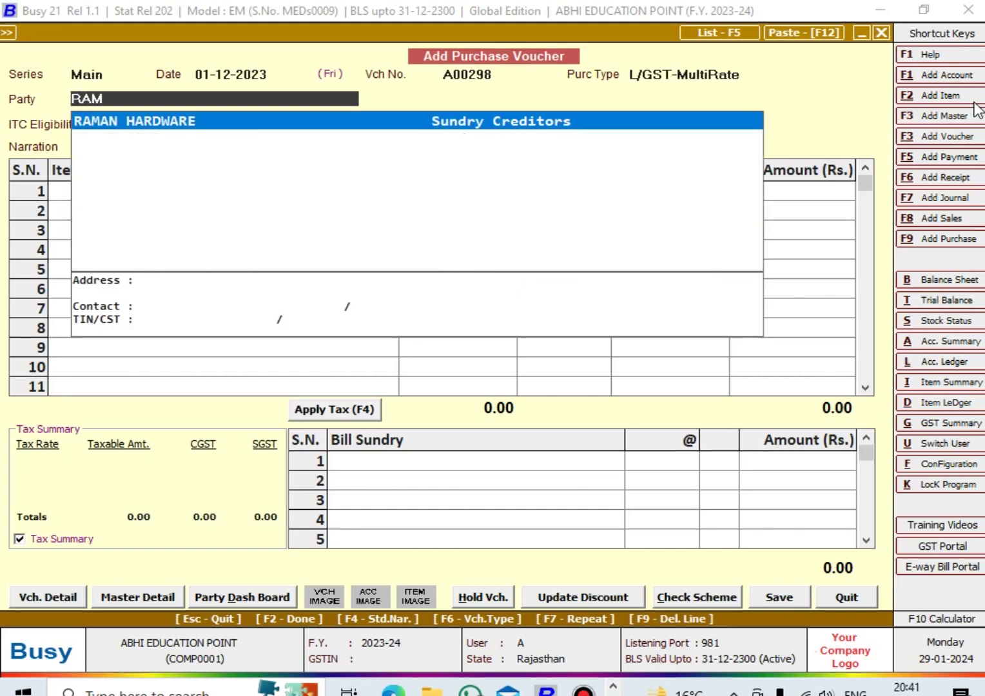
{"action": "key", "text": "Return"}
{"action": "key", "text": "Return"}
{"action": "key", "text": "Return"}
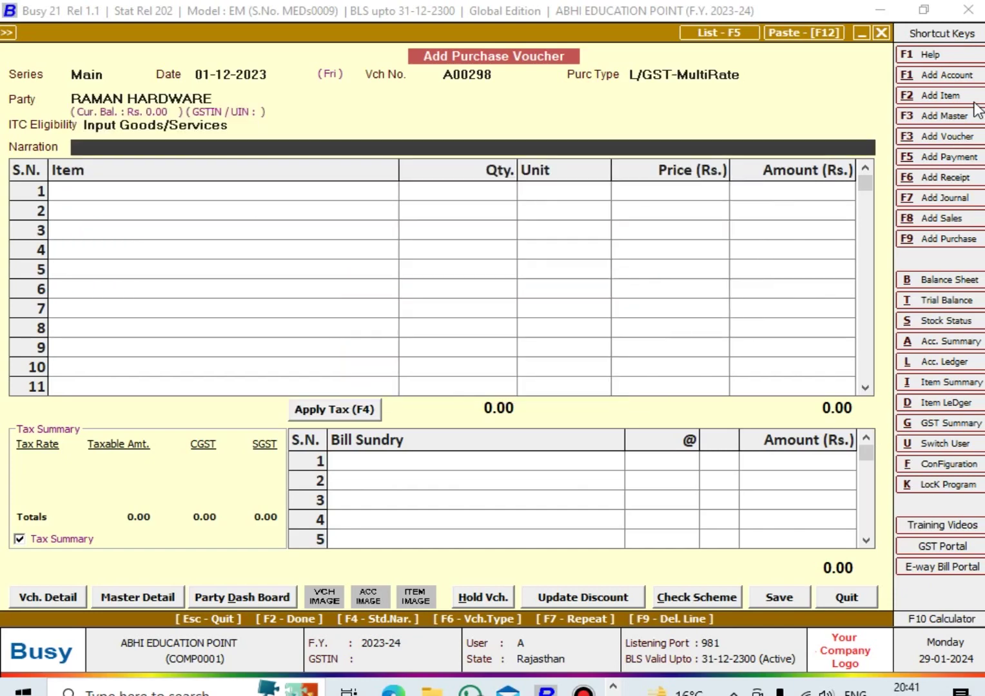
{"action": "key", "text": "Return"}
Step: Add HARDWARE as the first item and, after consulting the Excel sheet, set its MRP to 100 and sale price to 90
{"action": "type", "text": "h"}
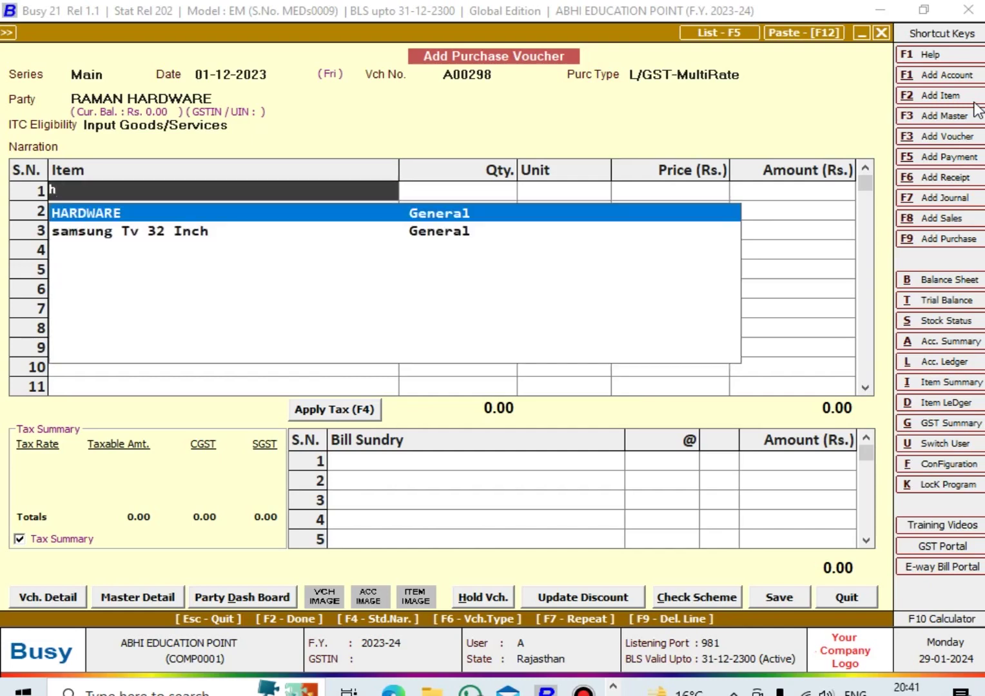
{"action": "key", "text": "Return"}
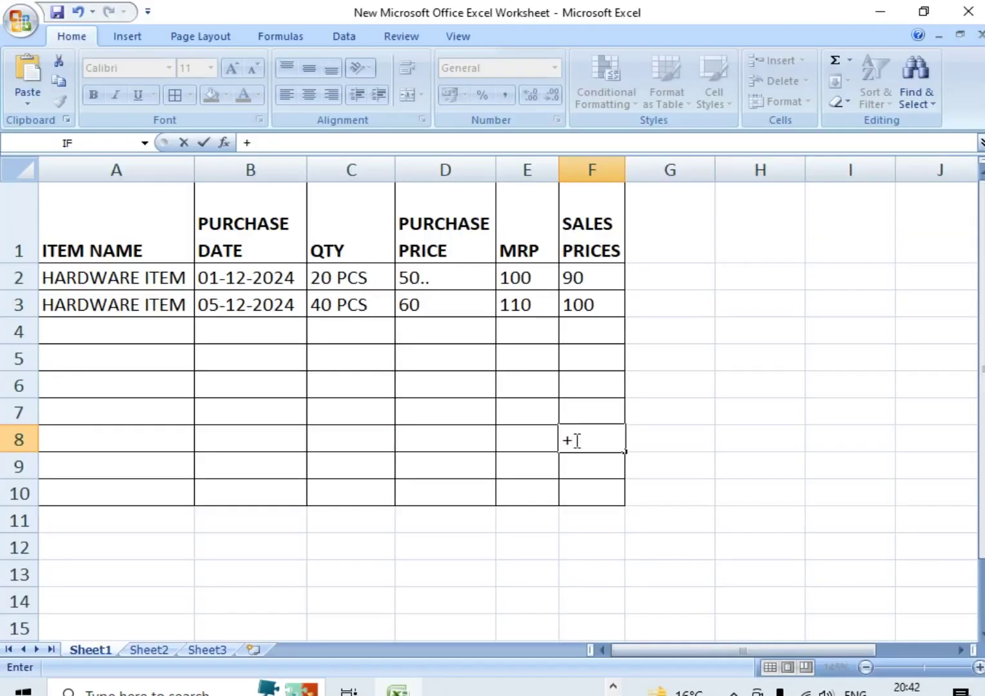
{"action": "left_click", "coordinate": [352, 281]}
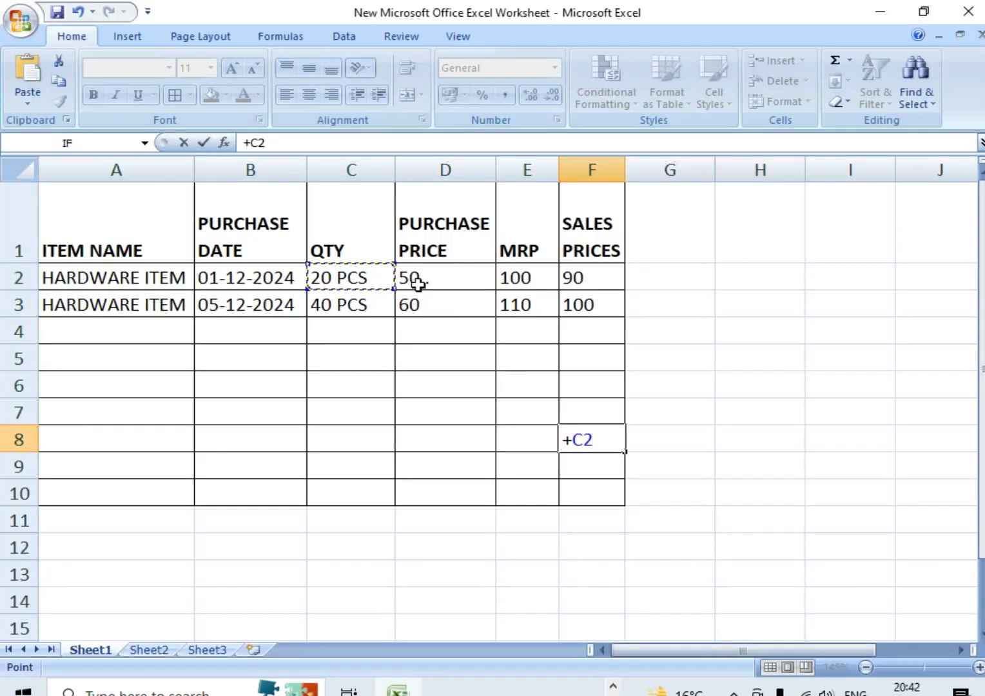
{"action": "key", "text": "Escape"}
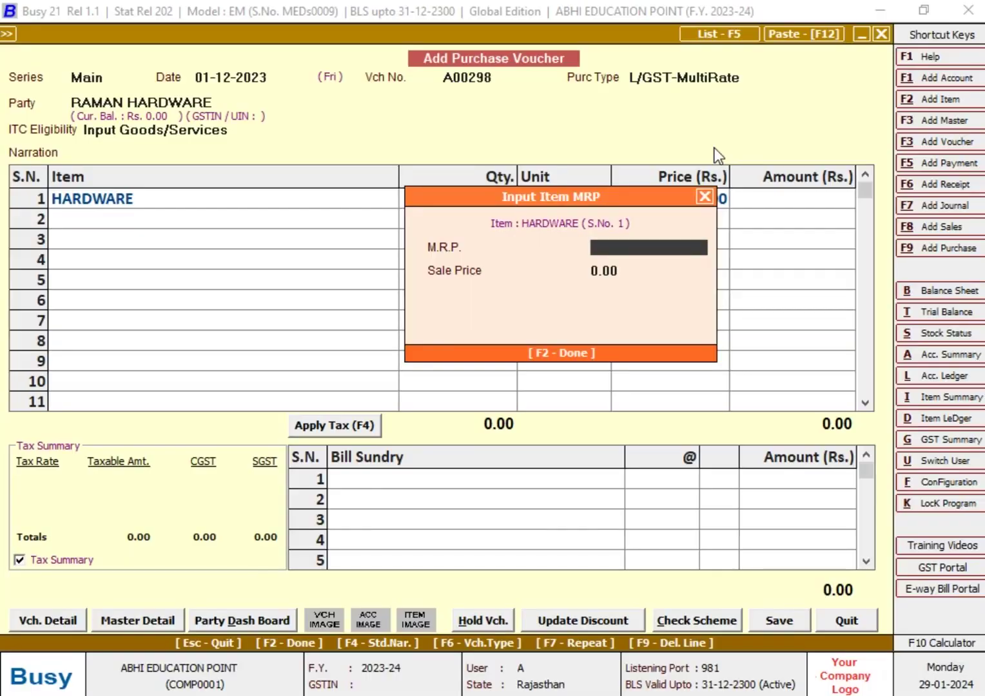
{"action": "type", "text": "100"}
{"action": "key", "text": "Return"}
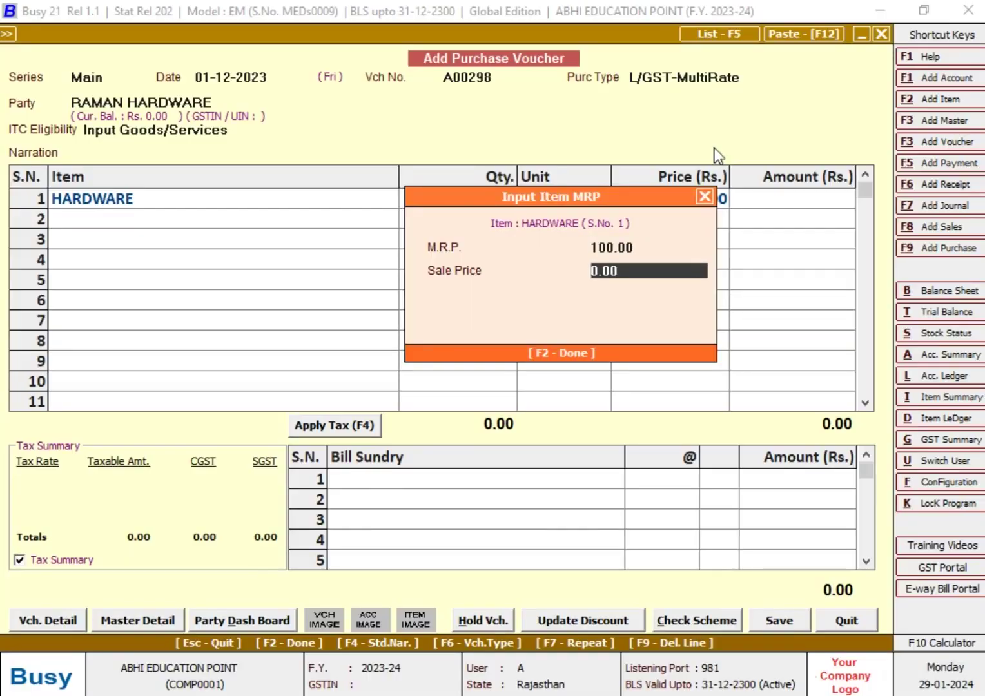
{"action": "key", "text": "Return"}
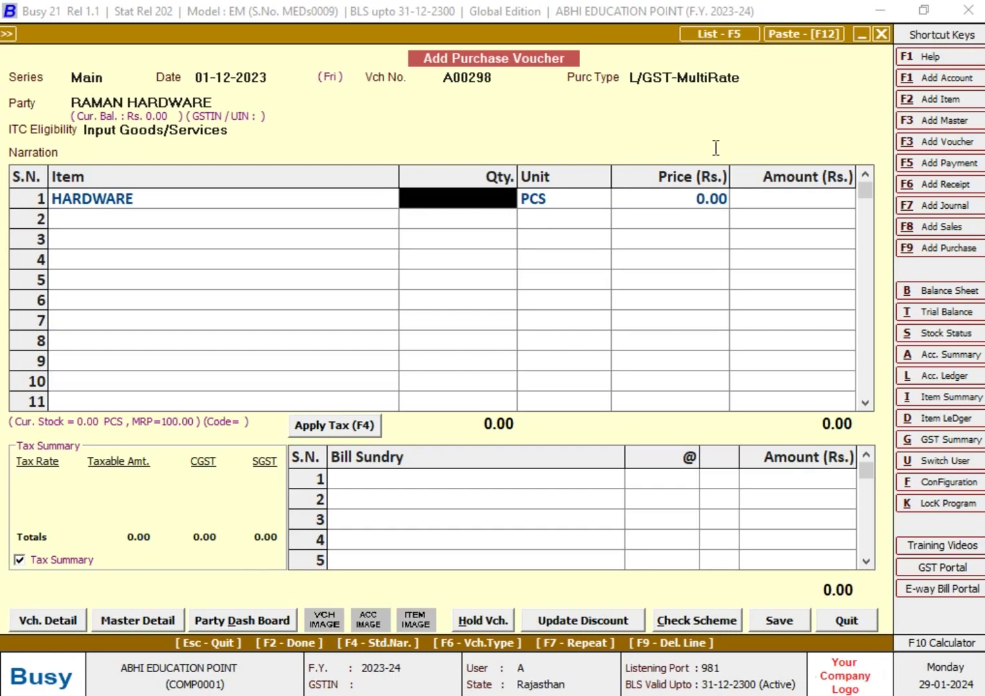
Step: Enter a quantity of 20 PCS at a price of 50 for the HARDWARE item
{"action": "type", "text": "20"}
{"action": "key", "text": "Return"}
{"action": "key", "text": "Return"}
{"action": "type", "text": "50"}
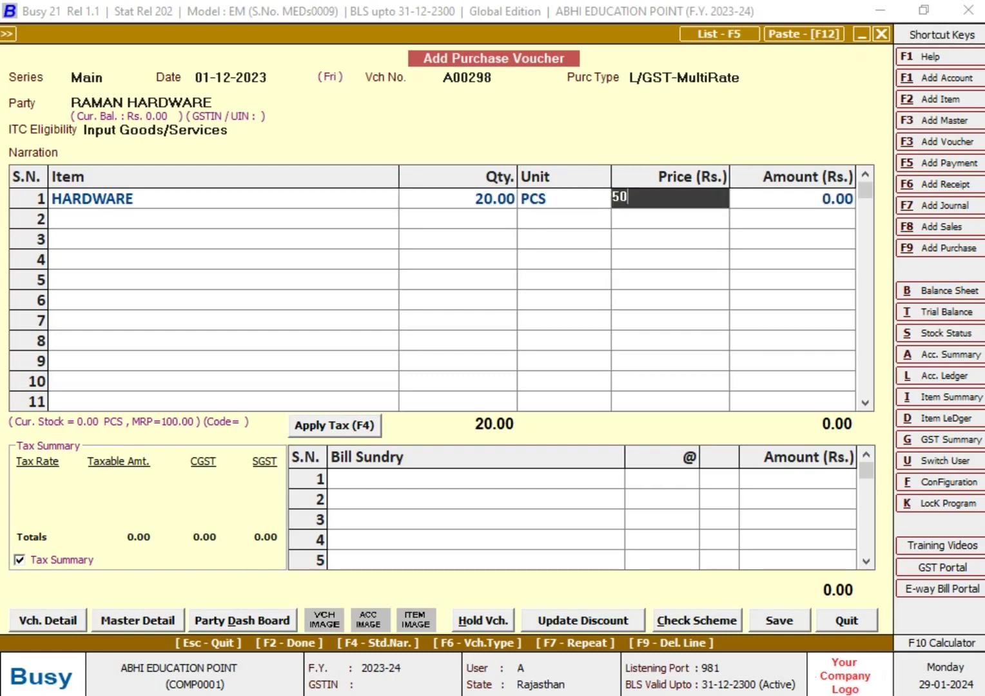
{"action": "key", "text": "Return"}
{"action": "key", "text": "Return"}
Step: Add SGST and CGST at 9% each as bill sundries
{"action": "key", "text": "Return"}
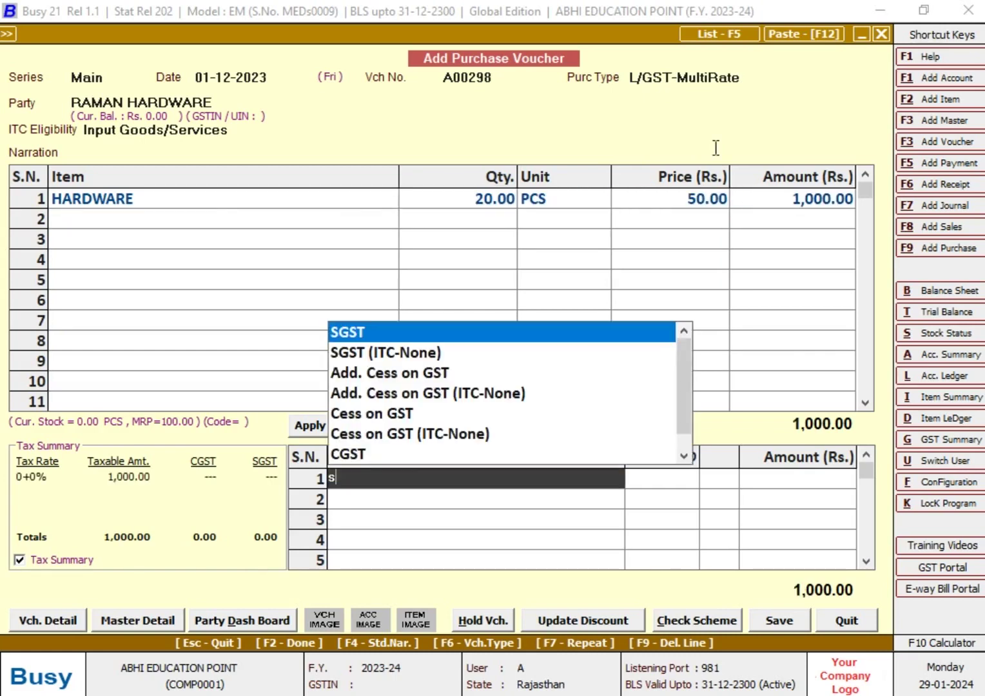
{"action": "key", "text": "Return"}
{"action": "type", "text": "9"}
{"action": "key", "text": "Return"}
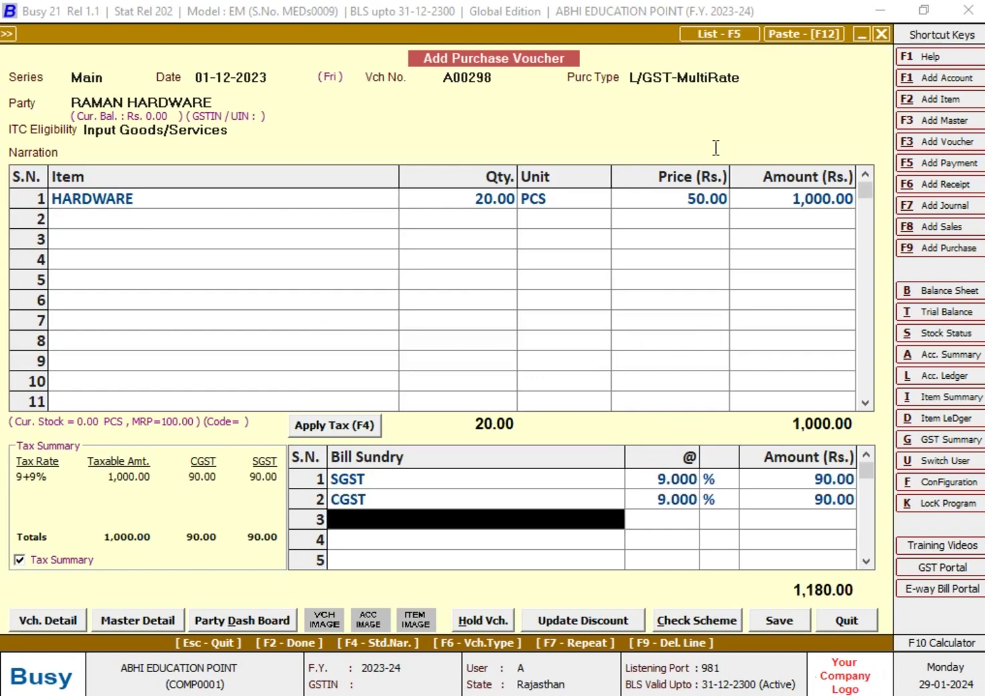
Step: Go back through the HARDWARE item row and check its MRP, sale price, quantity and purchase price
{"action": "key", "text": "Up"}
{"action": "key", "text": "Escape"}
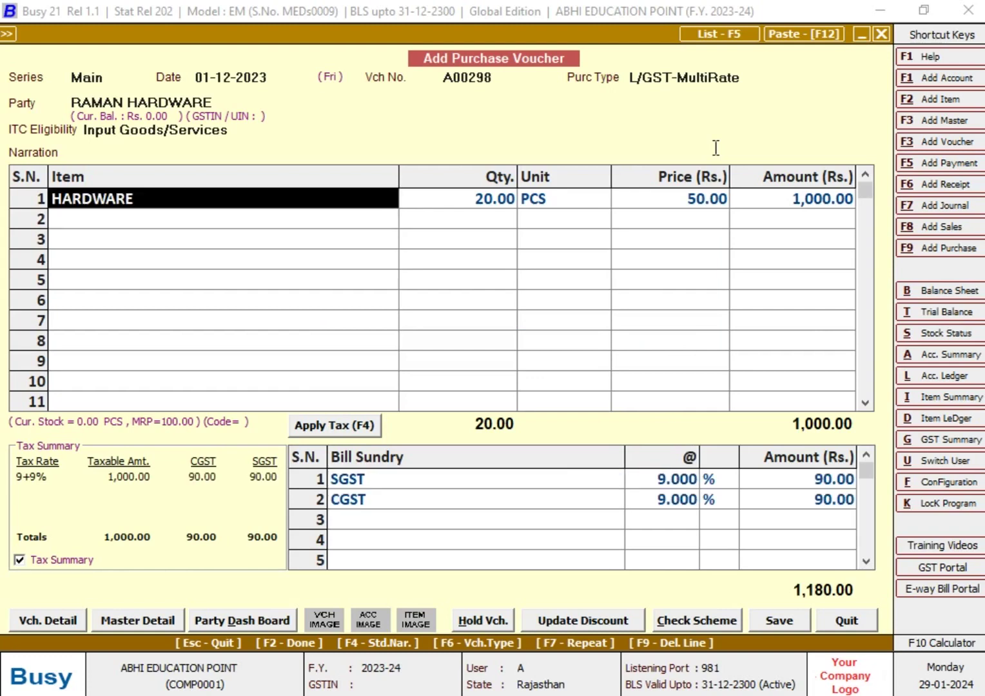
{"action": "key", "text": "Return"}
{"action": "key", "text": "Return"}
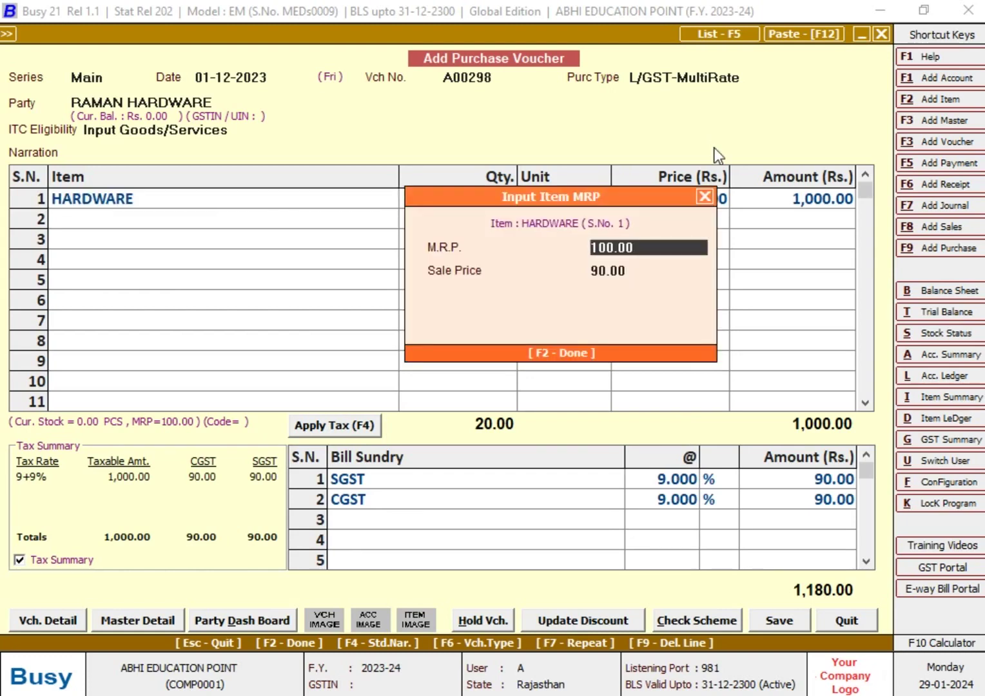
{"action": "key", "text": "Return"}
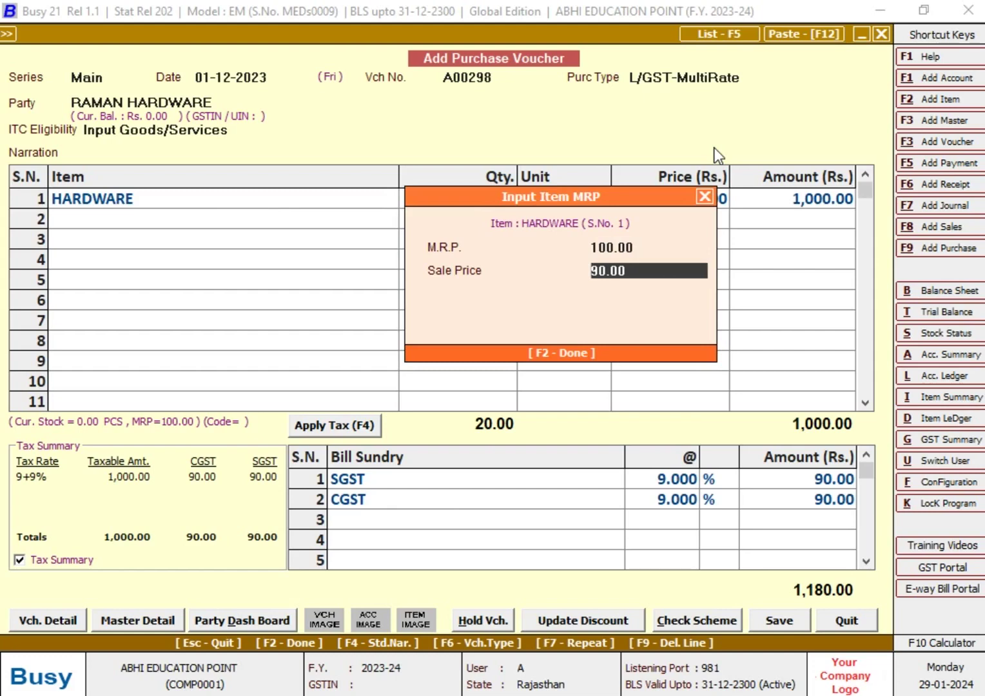
{"action": "key", "text": "Return"}
{"action": "key", "text": "Return"}
{"action": "key", "text": "Return"}
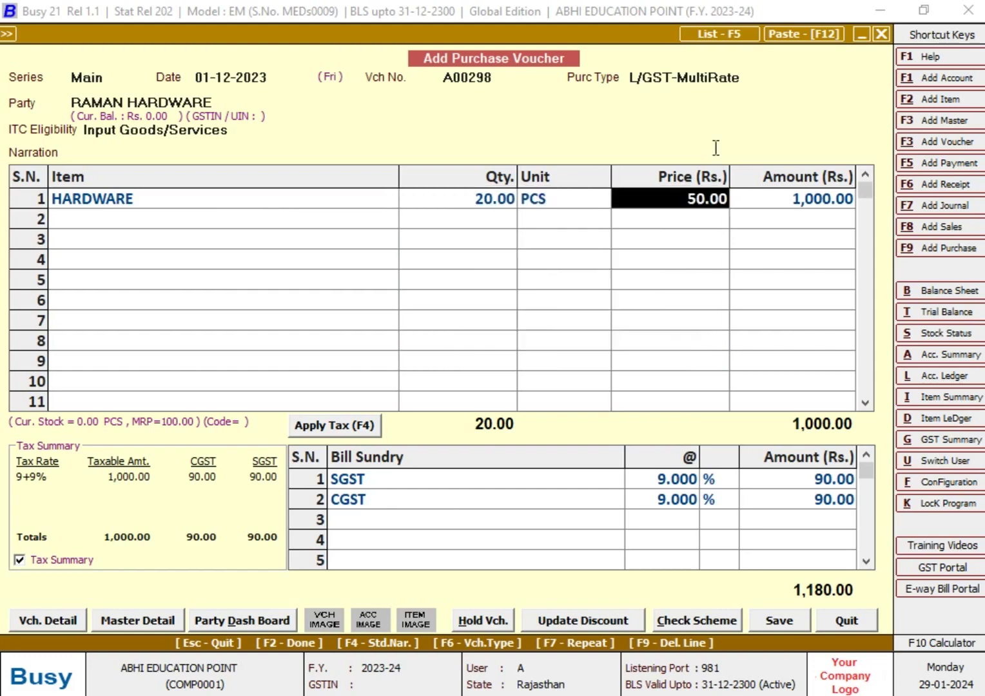
{"action": "key", "text": "Return"}
{"action": "key", "text": "Return"}
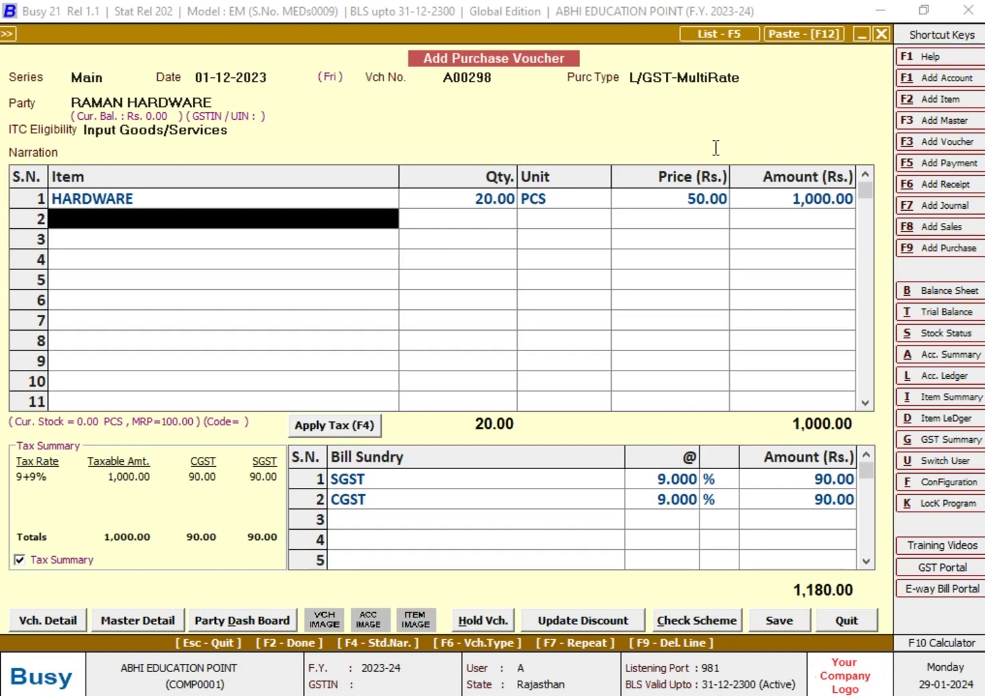
Step: Finish the item entry and save the purchase voucher
{"action": "key", "text": "Return"}
{"action": "key", "text": "F2"}
{"action": "key", "text": "Left"}
{"action": "key", "text": "Return"}
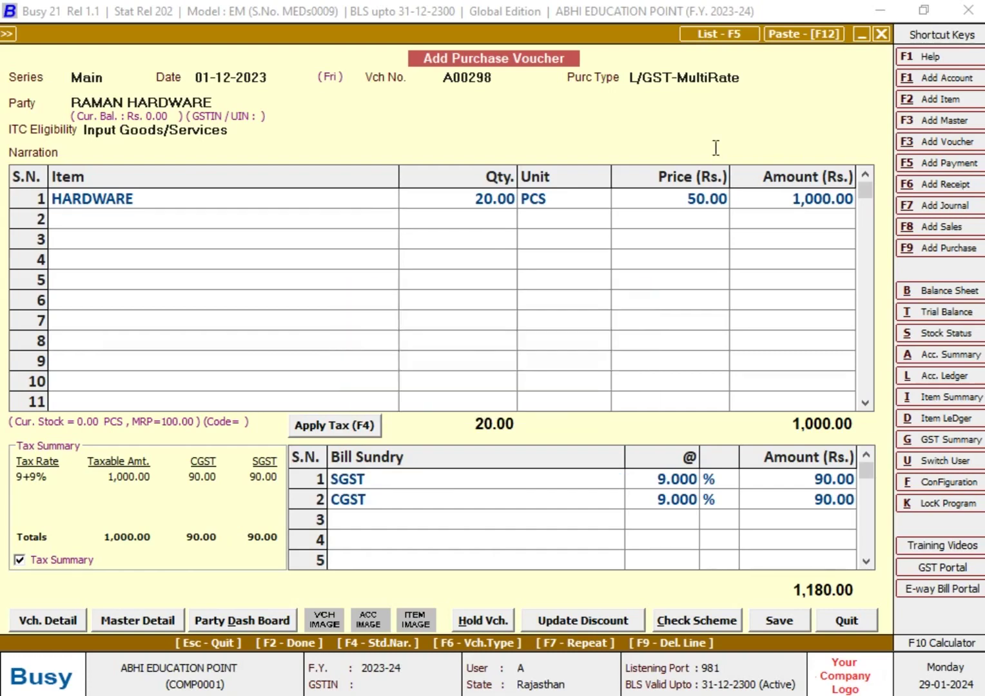